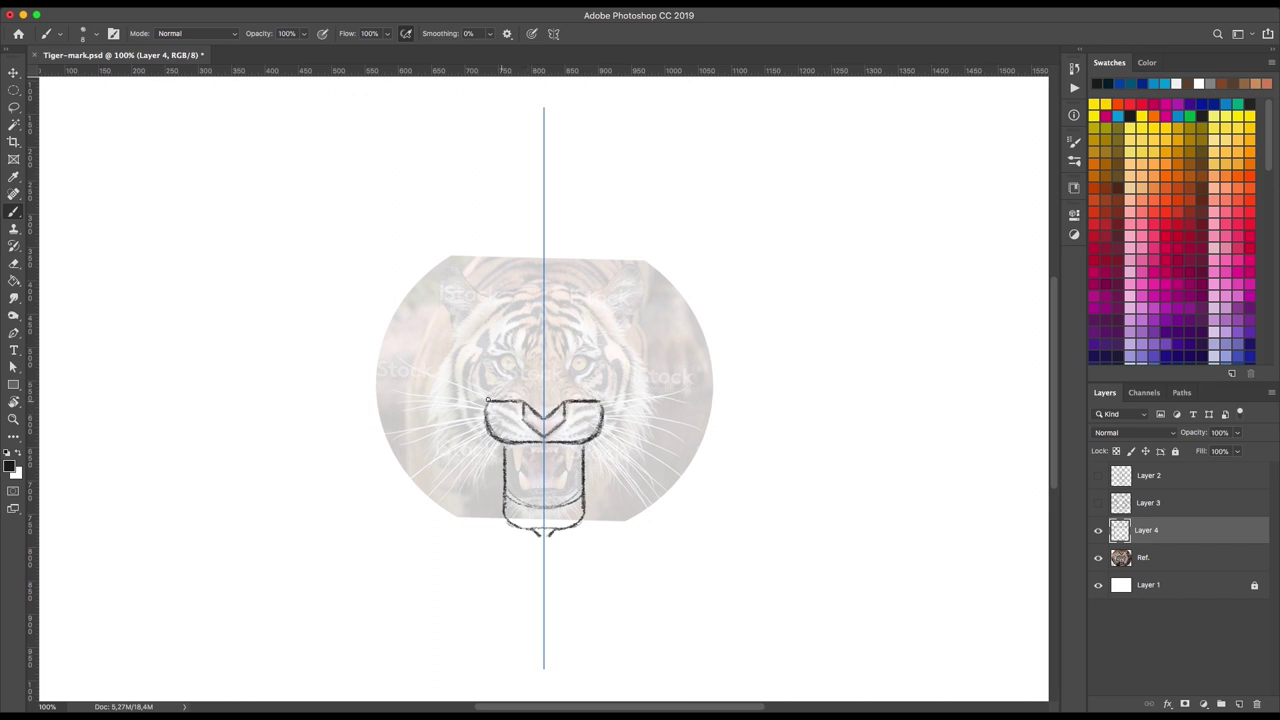
# - Sketch the head's mirrored side curve and brow line, then hide the reference photo
pyautogui.moveTo(616, 444); pyautogui.dragTo(637, 422)
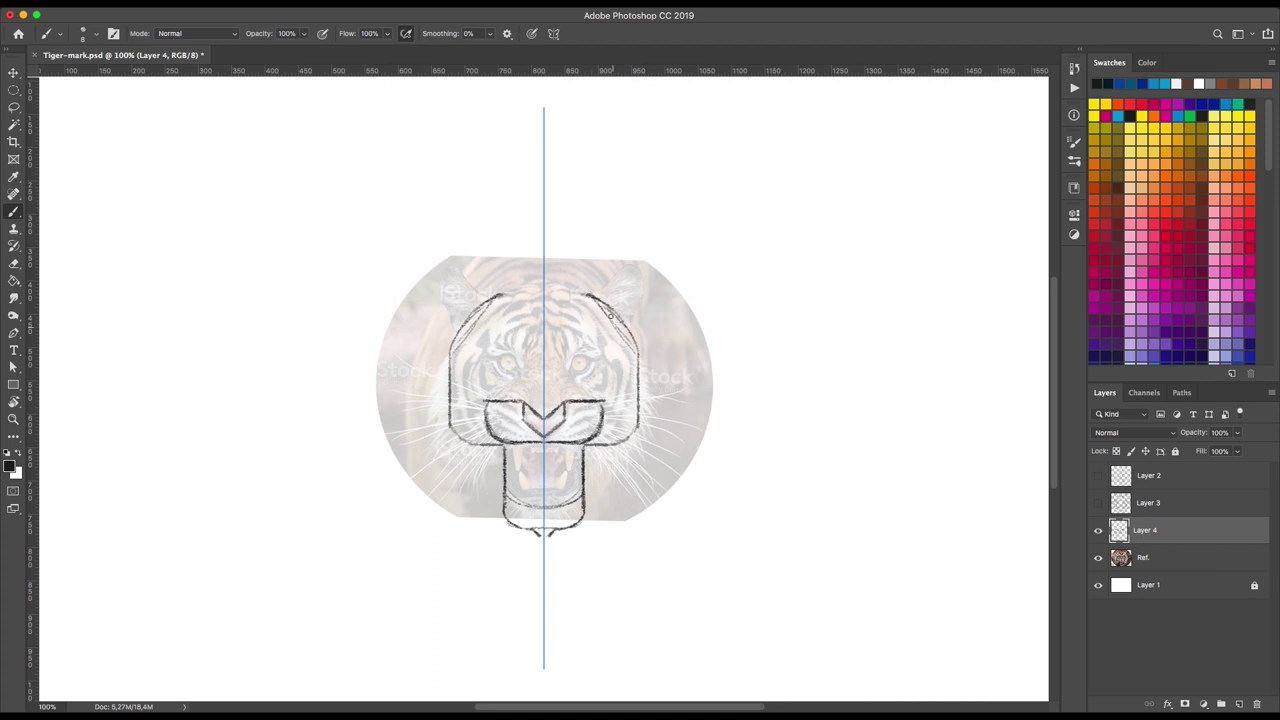
pyautogui.moveTo(590, 294); pyautogui.dragTo(655, 294)
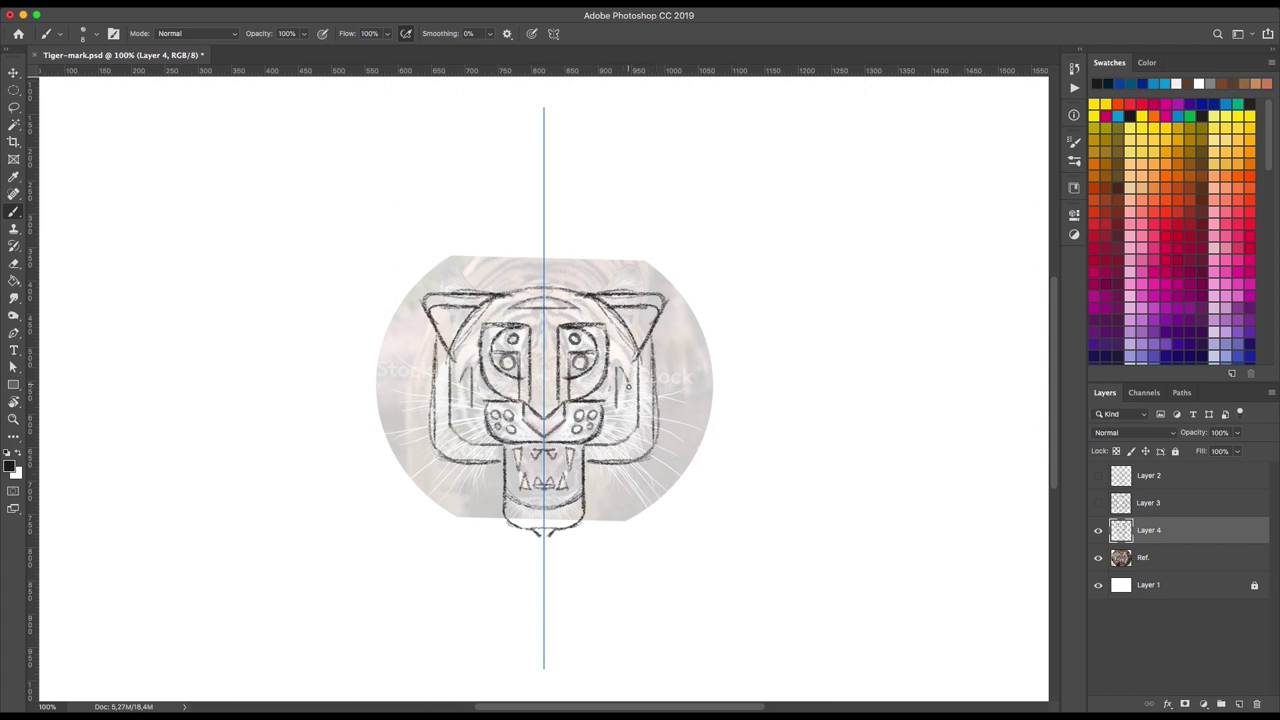
pyautogui.click(1098, 557)
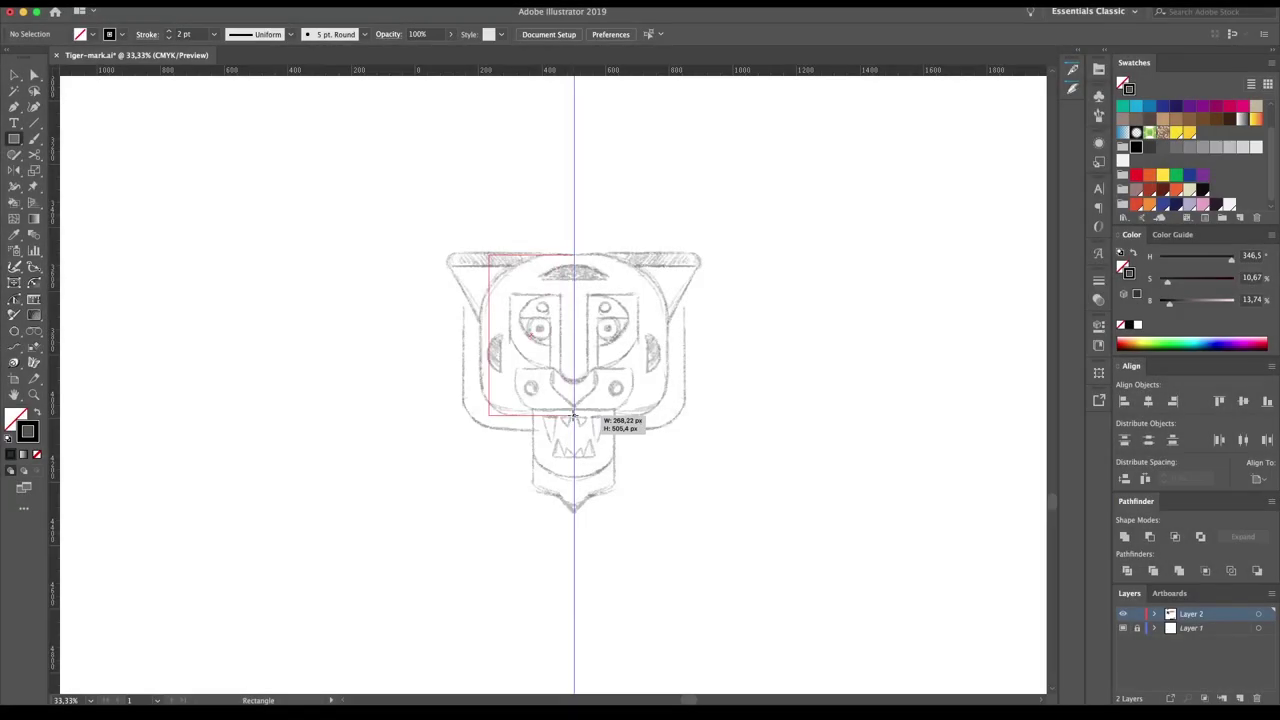
# - Draw a rectangle over the head's left half and round its two left corners
pyautogui.moveTo(488, 254); pyautogui.dragTo(574, 412)
pyautogui.press('v')
pyautogui.moveTo(488, 335); pyautogui.dragTo(480, 335)
pyautogui.press('z')
pyautogui.moveTo(360, 176); pyautogui.dragTo(780, 534)
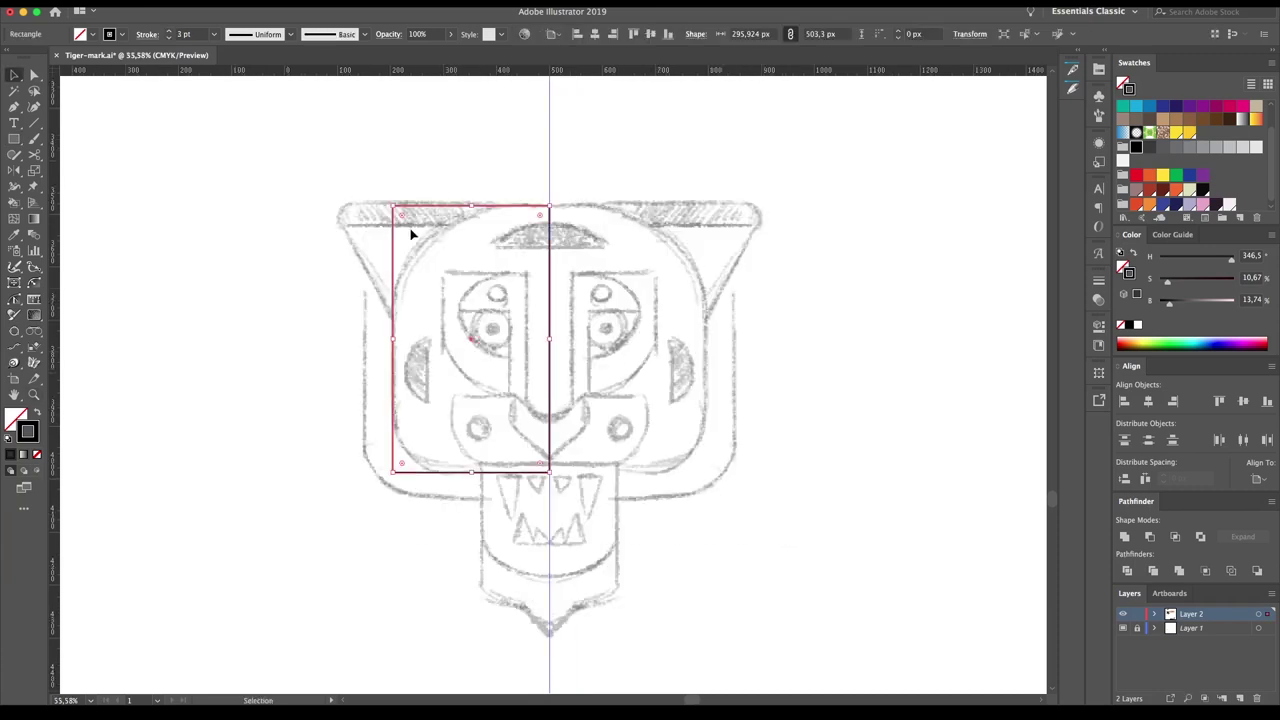
pyautogui.press('a')
pyautogui.click(393, 263)
pyautogui.moveTo(401, 215); pyautogui.dragTo(440, 258)
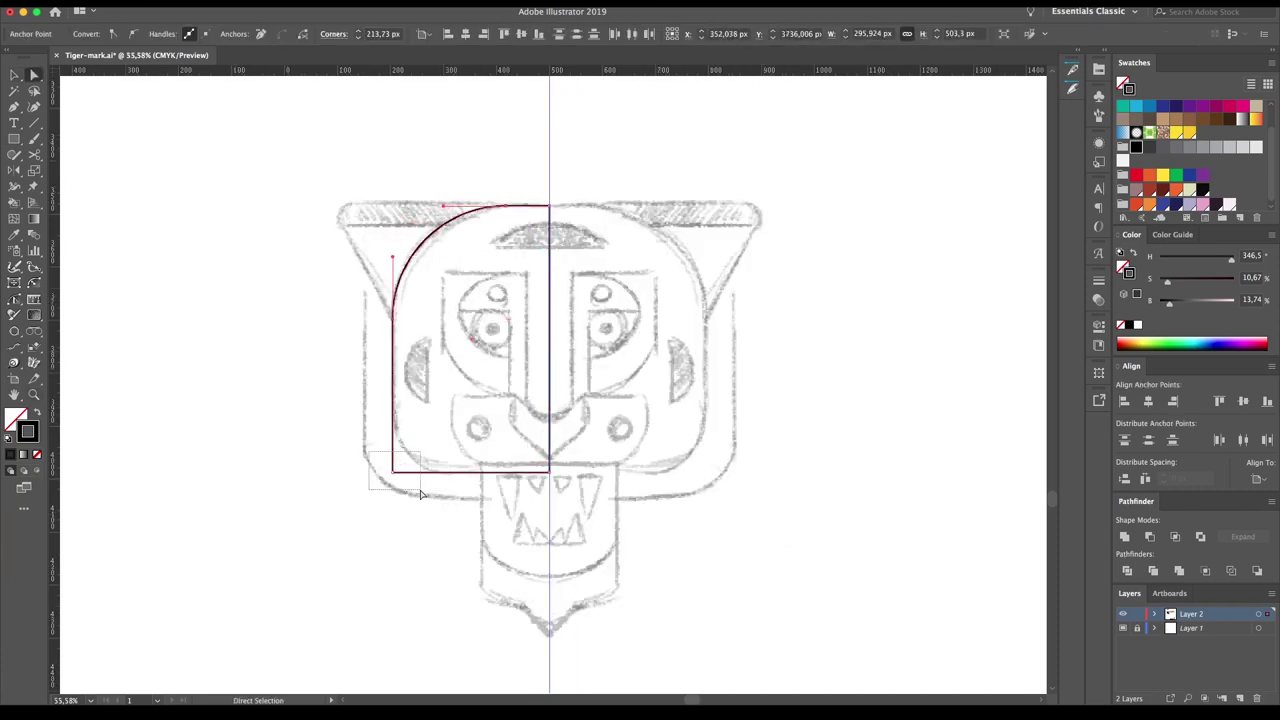
pyautogui.press('v')
pyautogui.click(432, 349)
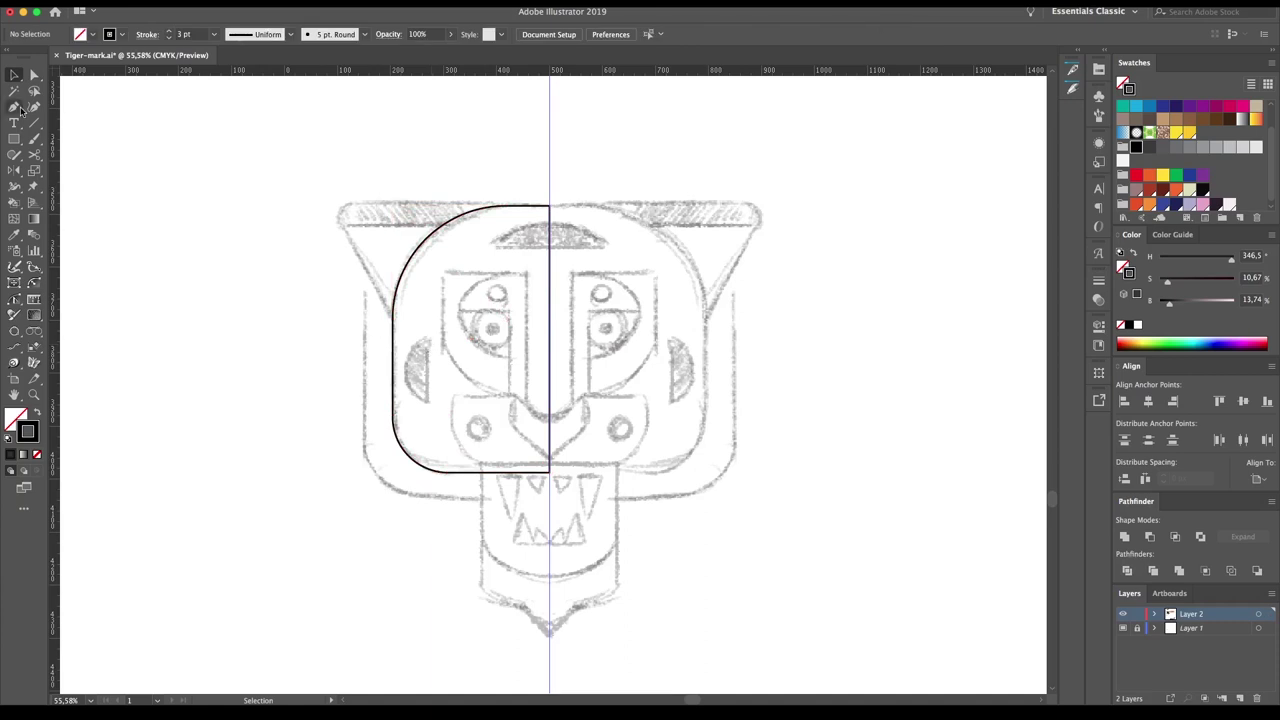
# - Pen-draw the left eye frame and give both outline paths a 7 pt stroke
pyautogui.click(444, 273)
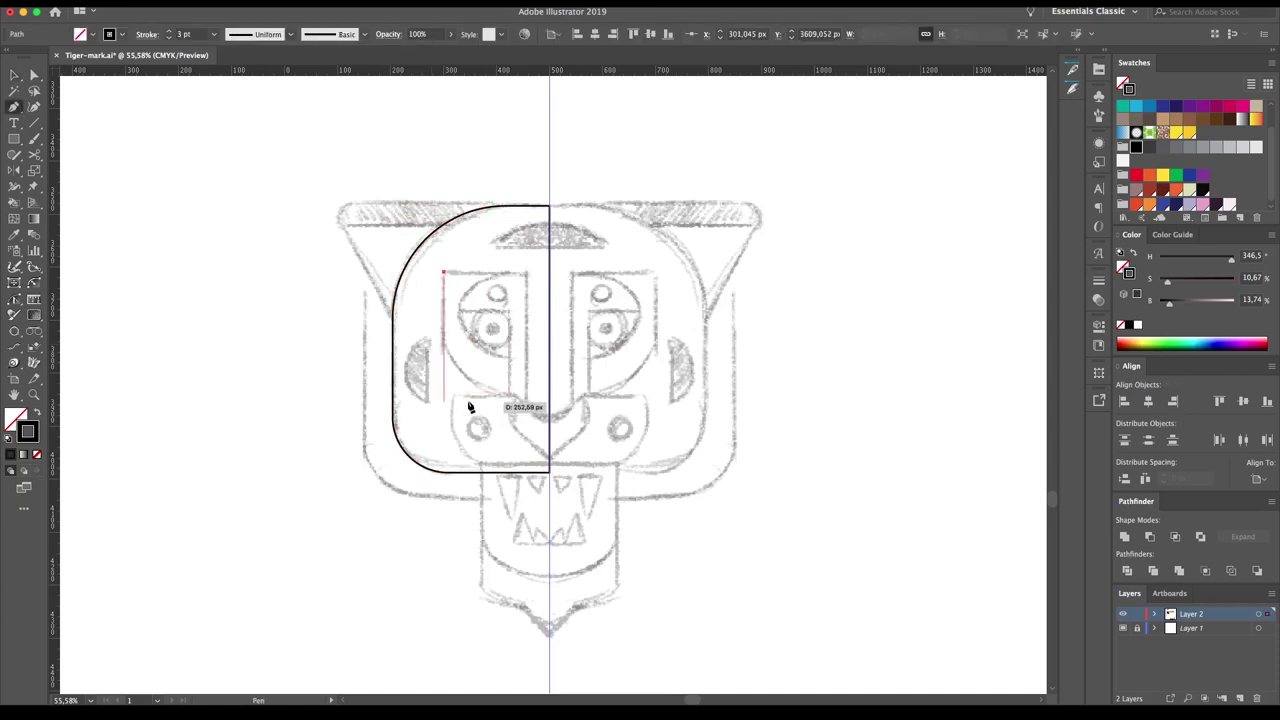
pyautogui.click(527, 271)
pyautogui.click(527, 405)
pyautogui.press('v')
pyautogui.moveTo(700, 130); pyautogui.dragTo(480, 330)
pyautogui.click(170, 34)
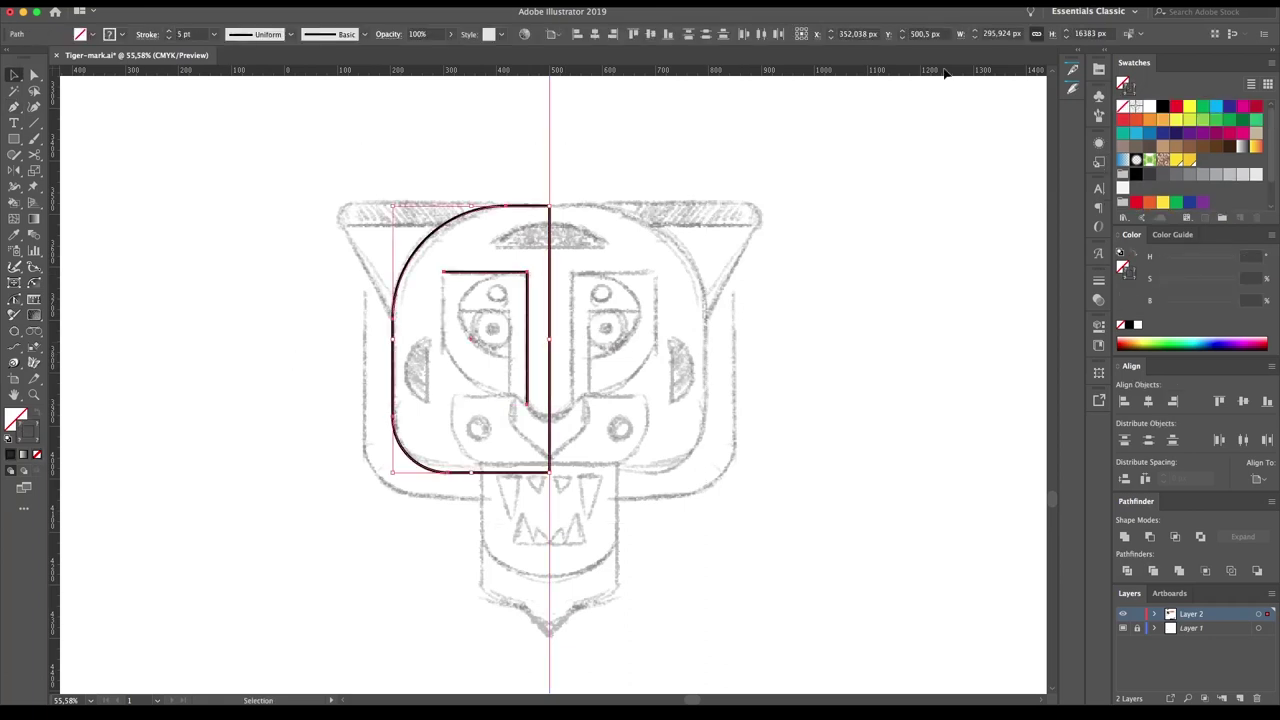
pyautogui.click(251, 177)
# - Pen-draw the curved inner eye shape inside the eye frame
pyautogui.press('p')
pyautogui.click(508, 394)
pyautogui.click(508, 313)
pyautogui.click(459, 313)
pyautogui.moveTo(490, 275); pyautogui.dragTo(516, 275)
pyautogui.keyDown('ctrl'); pyautogui.click(640, 335); pyautogui.keyUp('ctrl')
pyautogui.click(444, 272)
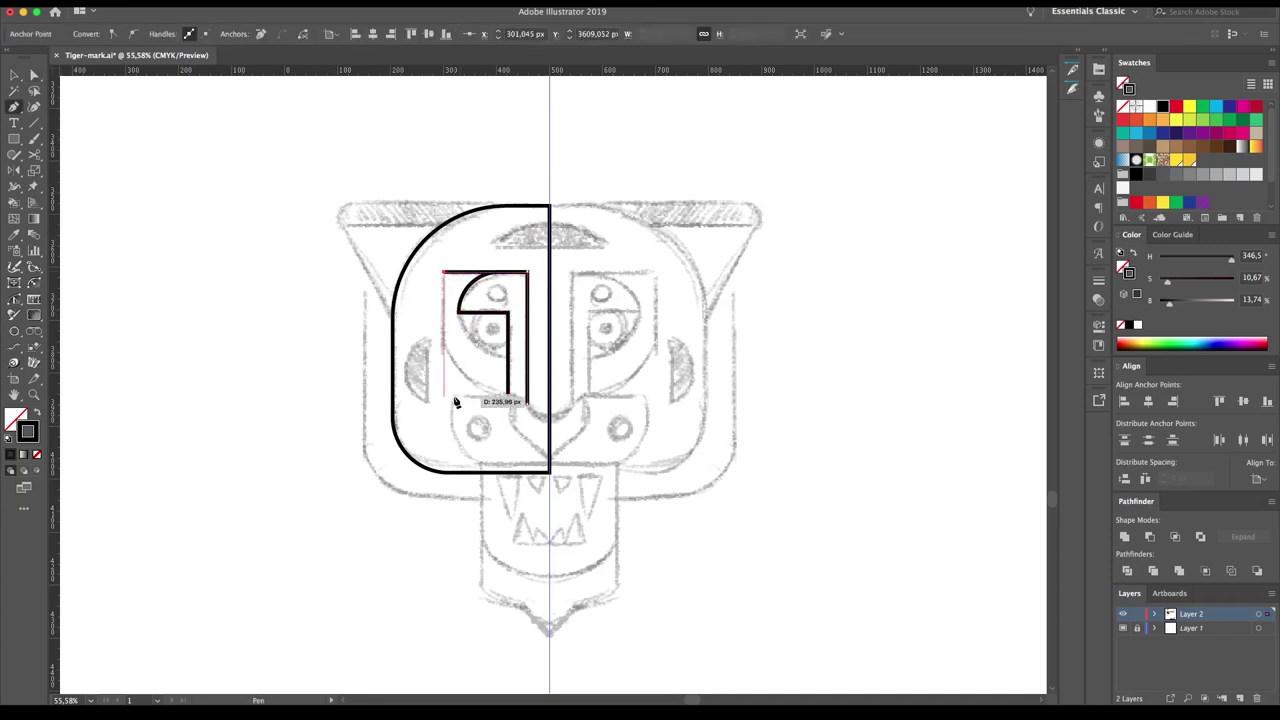
pyautogui.click(443, 384)
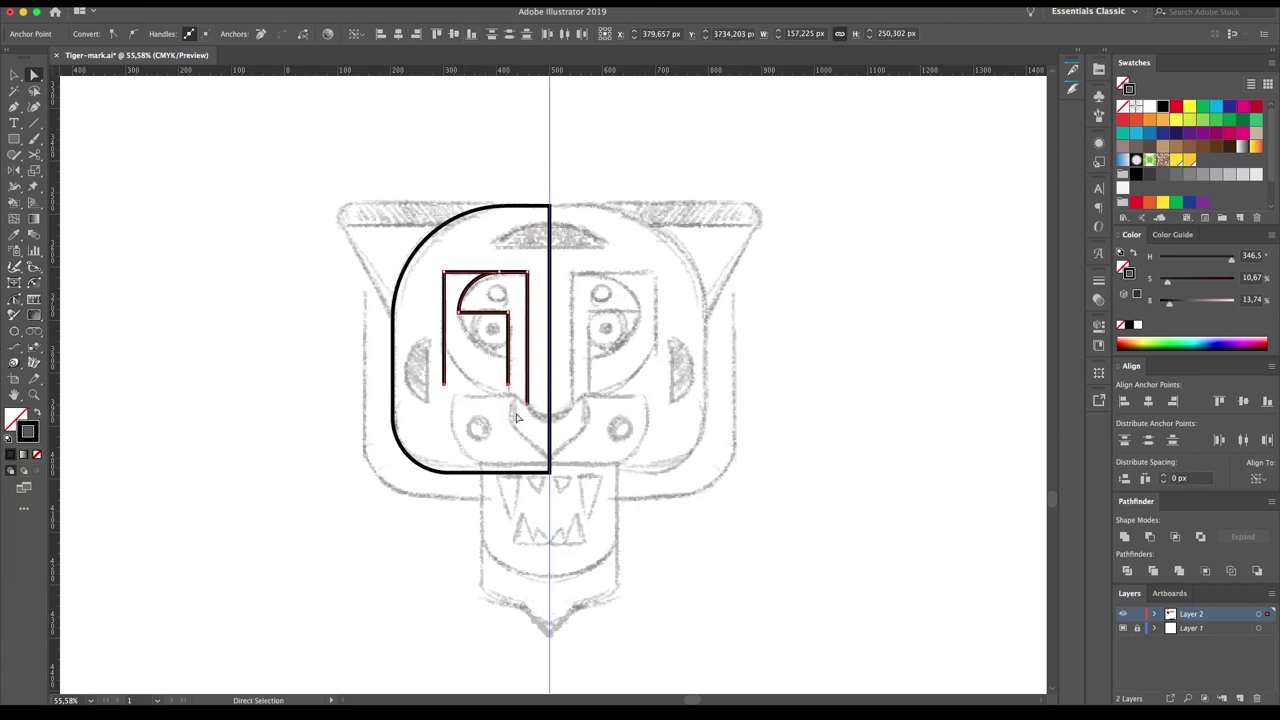
pyautogui.press('p')
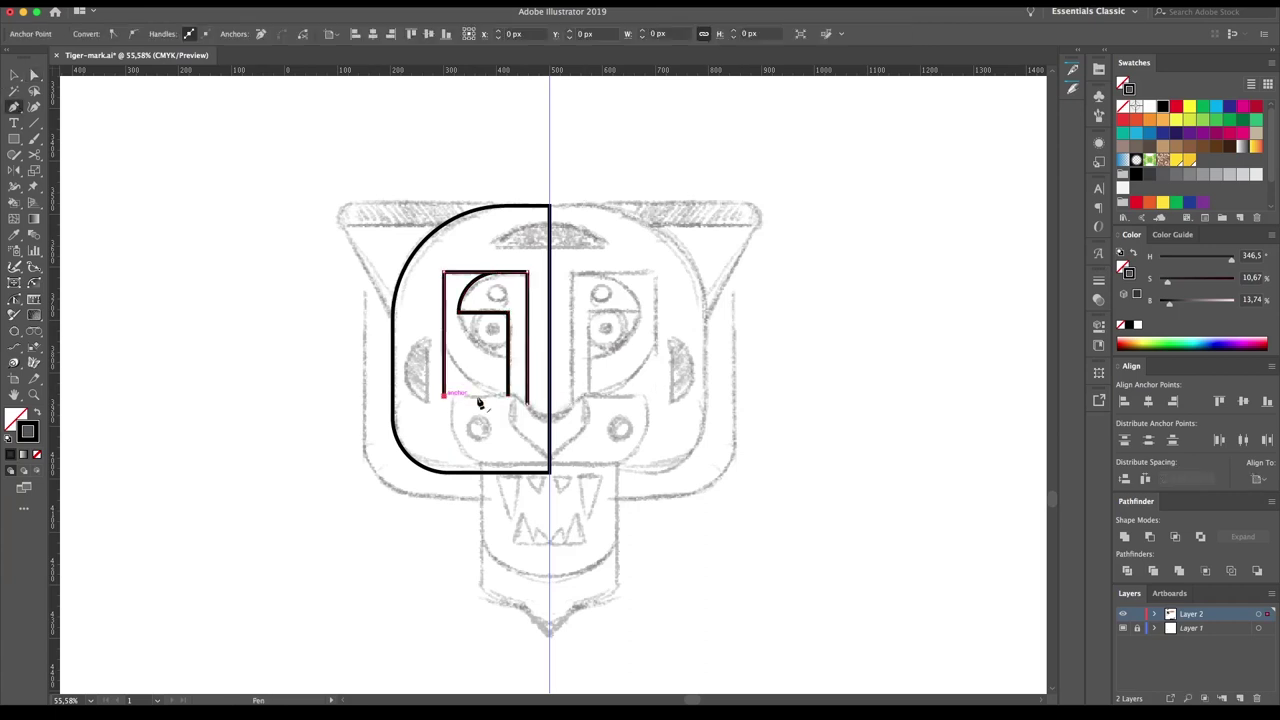
pyautogui.moveTo(505, 398); pyautogui.dragTo(470, 402)
pyautogui.hotkey('ctrl', 'shift', 'a')
# - Trim a circle over the eye to a quarter-circle arc and draw the muzzle rectangle
pyautogui.press('l')
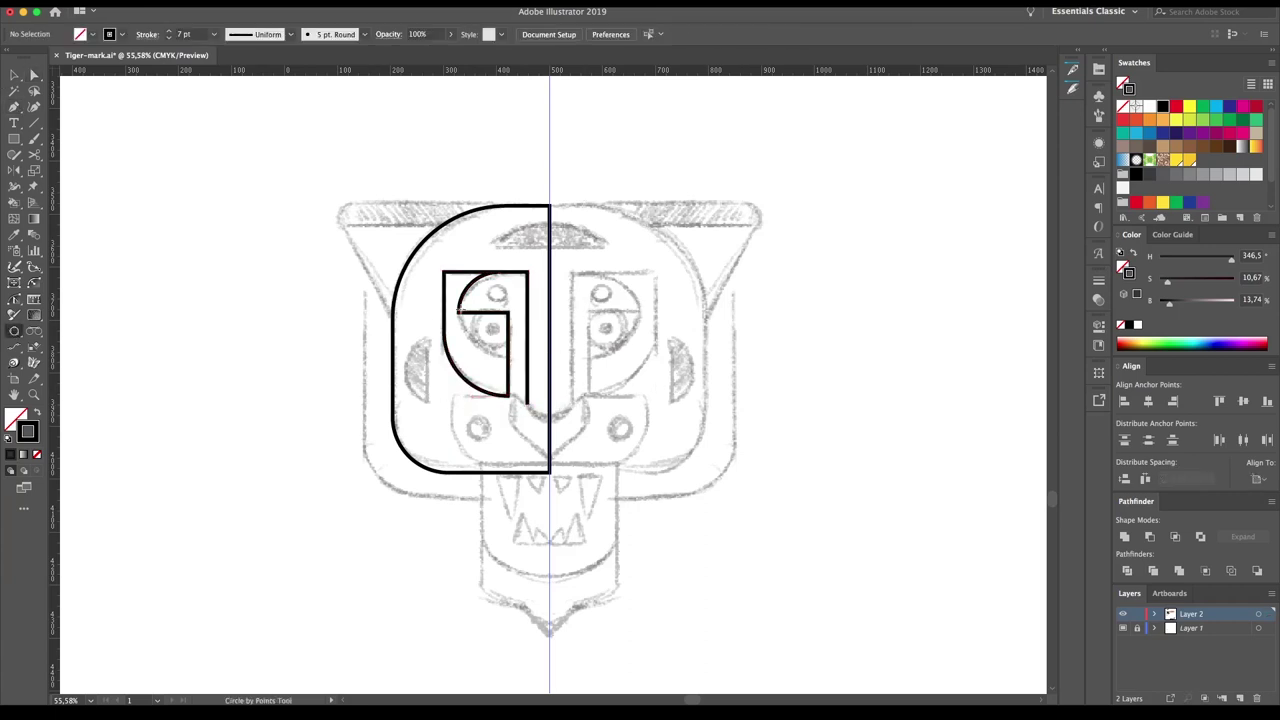
pyautogui.moveTo(457, 310); pyautogui.dragTo(537, 240)
pyautogui.press('a')
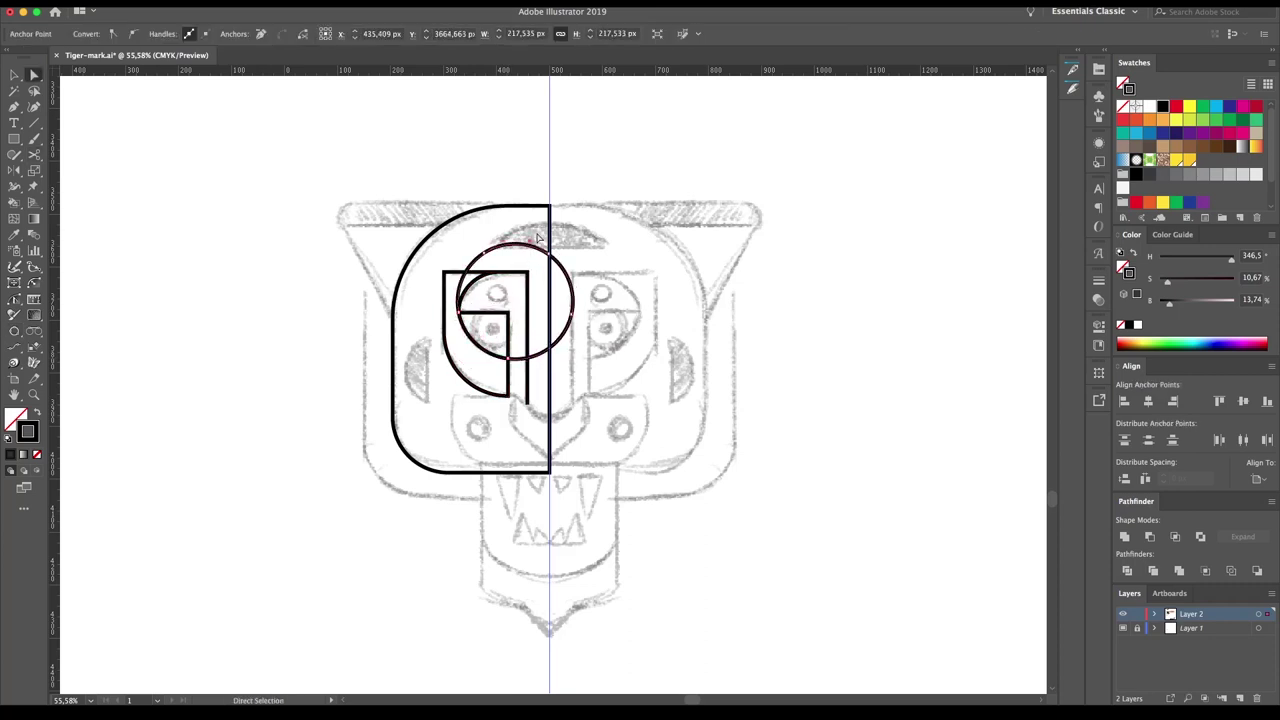
pyautogui.press('Delete')
pyautogui.press('m')
pyautogui.moveTo(453, 393); pyautogui.dragTo(550, 468)
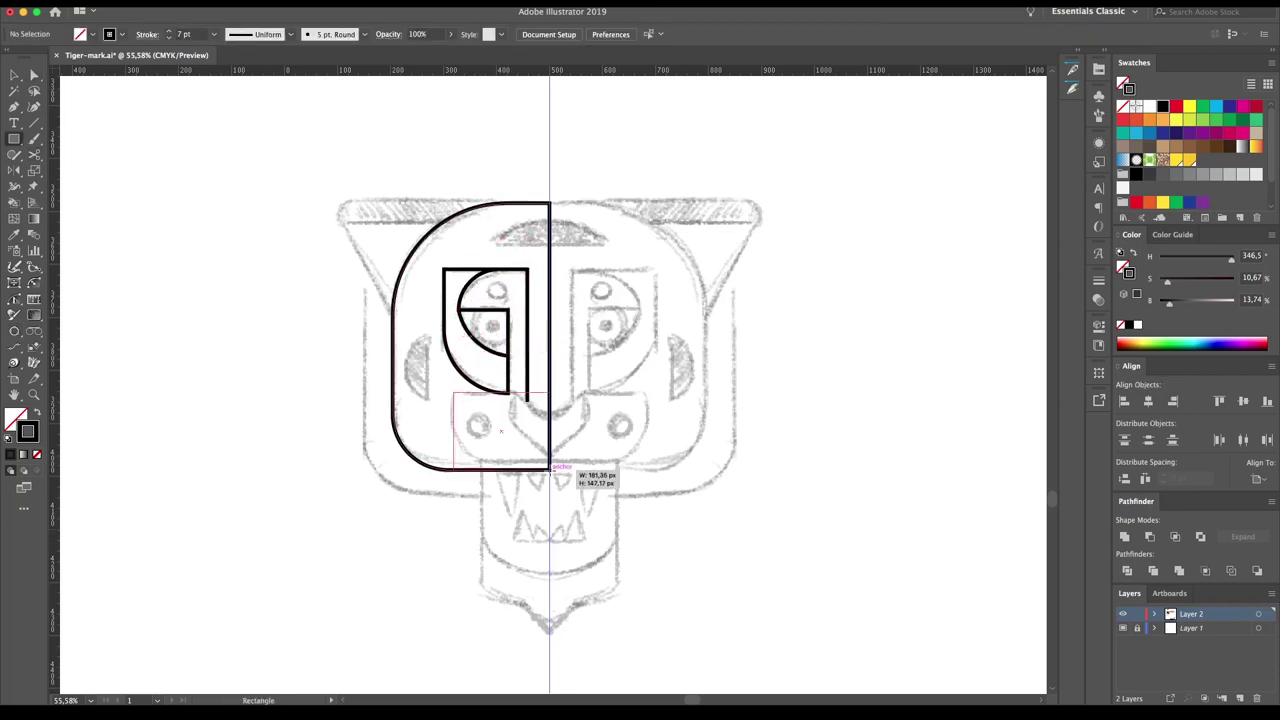
# - Give the muzzle rectangle a large rounded bottom-left corner
pyautogui.moveTo(466, 456); pyautogui.dragTo(500, 423)
pyautogui.hotkey('ctrl', 'shift', 'a')
pyautogui.press('p')
pyautogui.press('z')
pyautogui.moveTo(371, 443); pyautogui.dragTo(594, 423)
pyautogui.press('a')
pyautogui.click(352, 560)
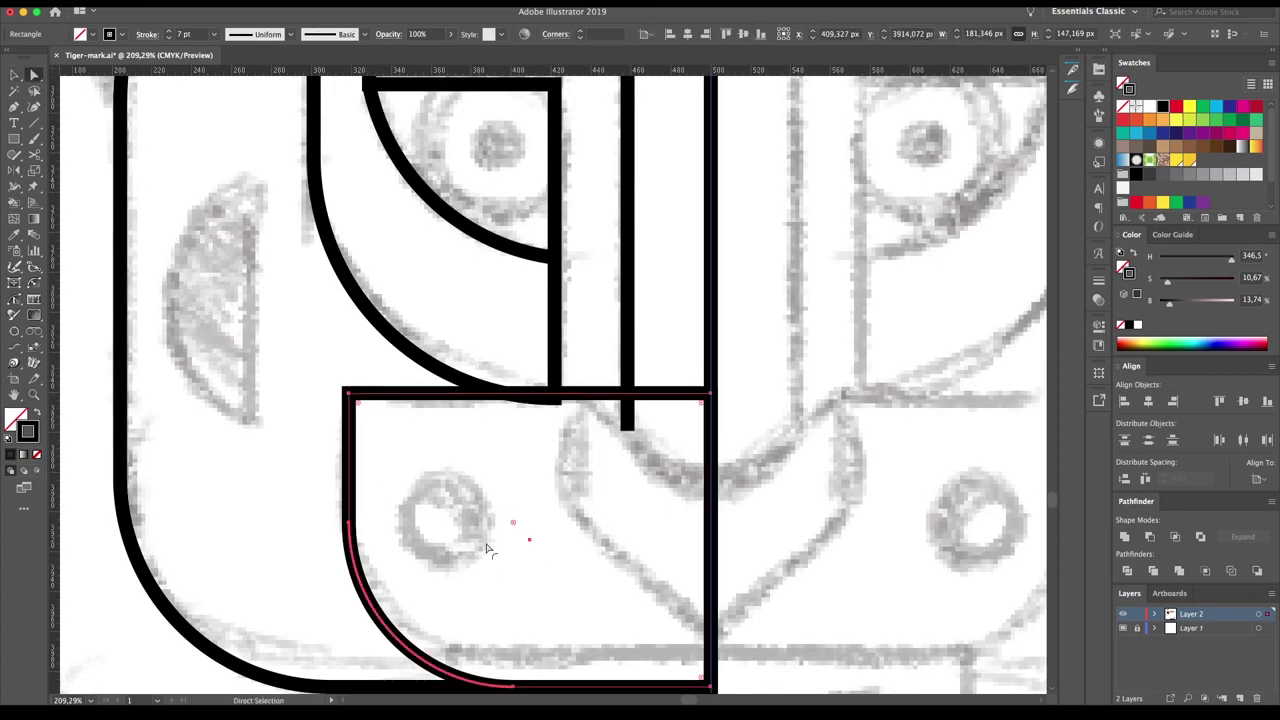
pyautogui.hotkey('ctrl', 'z')
pyautogui.hotkey('ctrl', 'shift', 'a')
pyautogui.press('v')
pyautogui.hotkey('ctrl', '-')
pyautogui.press('a')
pyautogui.click(410, 453)
pyautogui.moveTo(424, 584); pyautogui.dragTo(495, 505)
pyautogui.hotkey('ctrl', 'shift', 'a')
# - Draw a tall rounded strip for the nose bridge beside the muzzle
pyautogui.moveTo(706, 445); pyautogui.dragTo(638, 515)
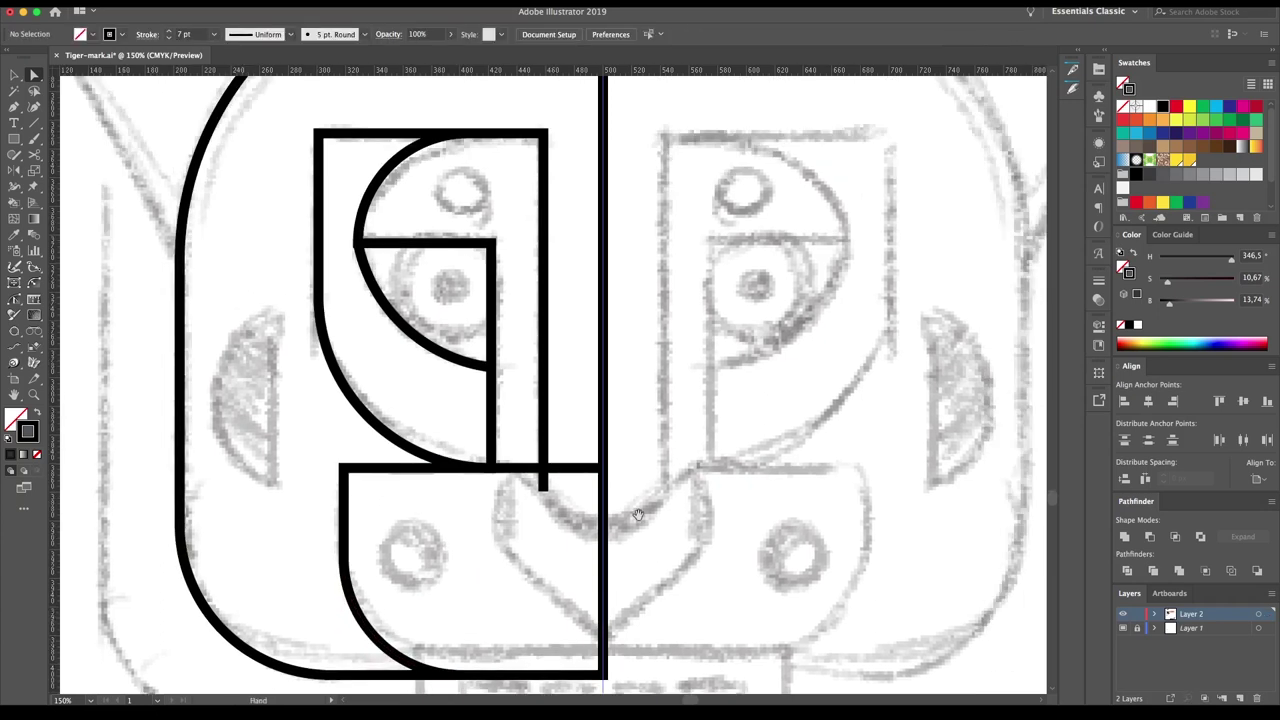
pyautogui.moveTo(14, 138); pyautogui.dragTo(80, 138)
pyautogui.moveTo(543, 244)
pyautogui.mouseDown()
pyautogui.moveTo(601, 528)
pyautogui.moveTo(585, 490)
pyautogui.mouseUp()
pyautogui.press('a')
pyautogui.hotkey('ctrl', 'shift', 'a')
# - Try a vertical nose line beside the strip, then undo the stray segments
pyautogui.press('p')
pyautogui.click(490, 468)
pyautogui.click(490, 548)
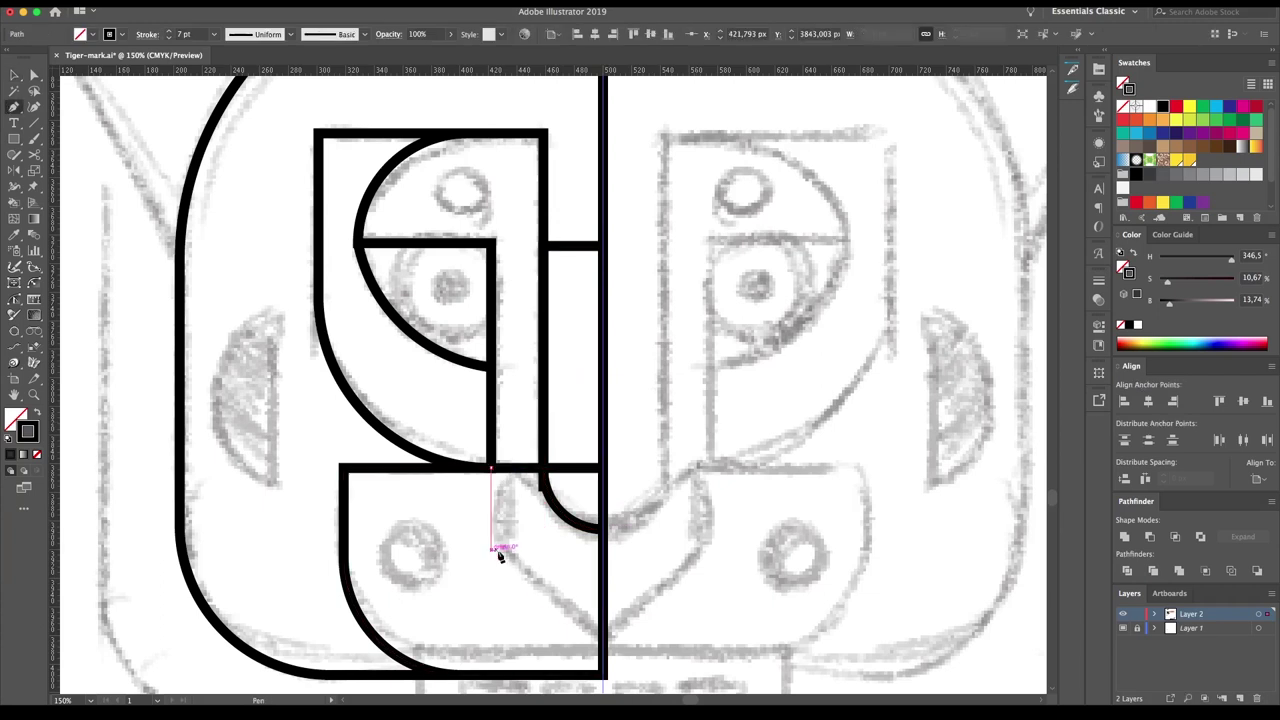
pyautogui.hotkey('ctrl', 'z')
pyautogui.click(543, 614)
pyautogui.hotkey('ctrl', 'z')
pyautogui.press('a')
pyautogui.click(545, 495)
pyautogui.hotkey('ctrl', 'shift', 'a')
# - Draw the nose line down and angled to the muzzle's bottom corner, rounding its bend
pyautogui.press('p')
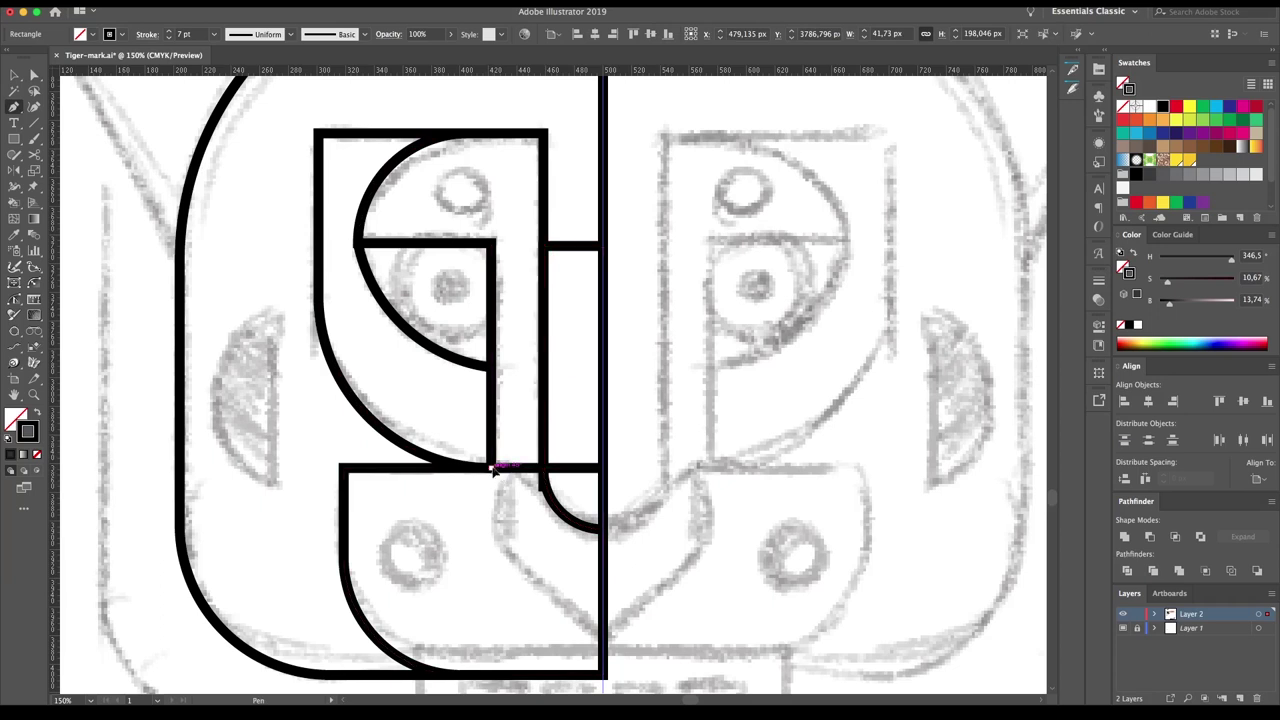
pyautogui.click(490, 468)
pyautogui.click(490, 558)
pyautogui.click(604, 677)
pyautogui.press('a')
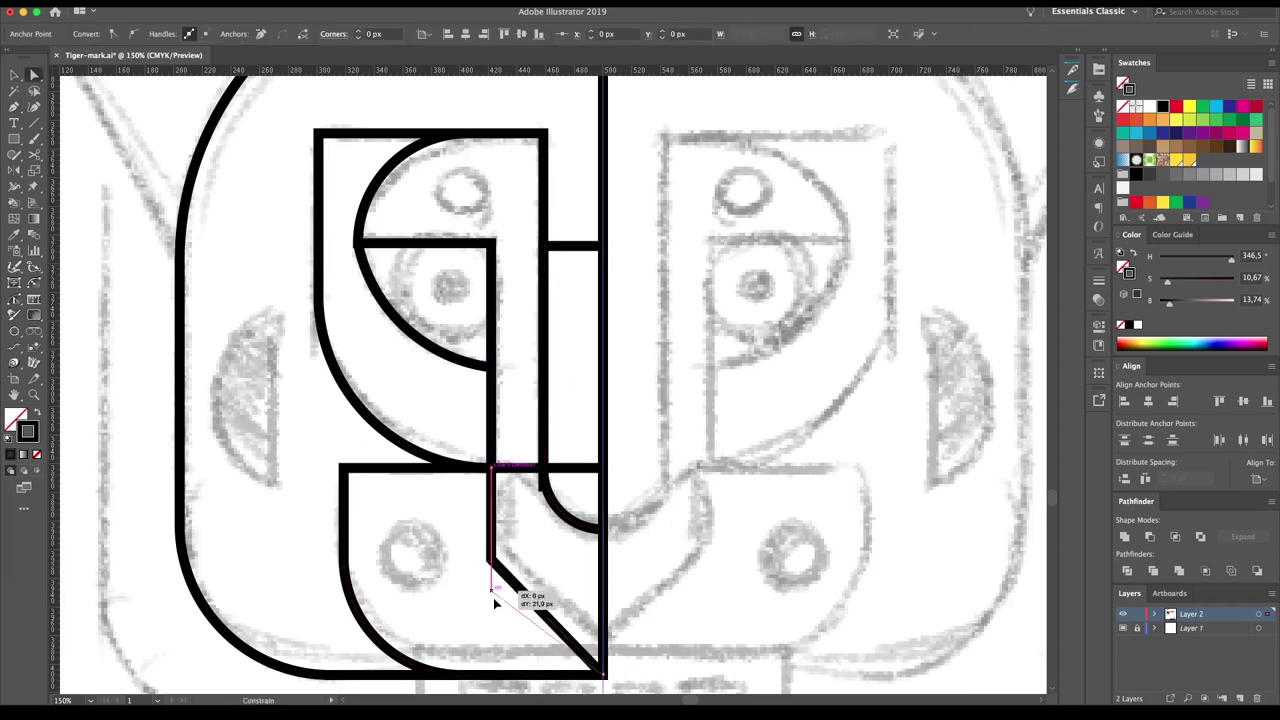
pyautogui.moveTo(499, 557); pyautogui.dragTo(497, 588)
pyautogui.press('v')
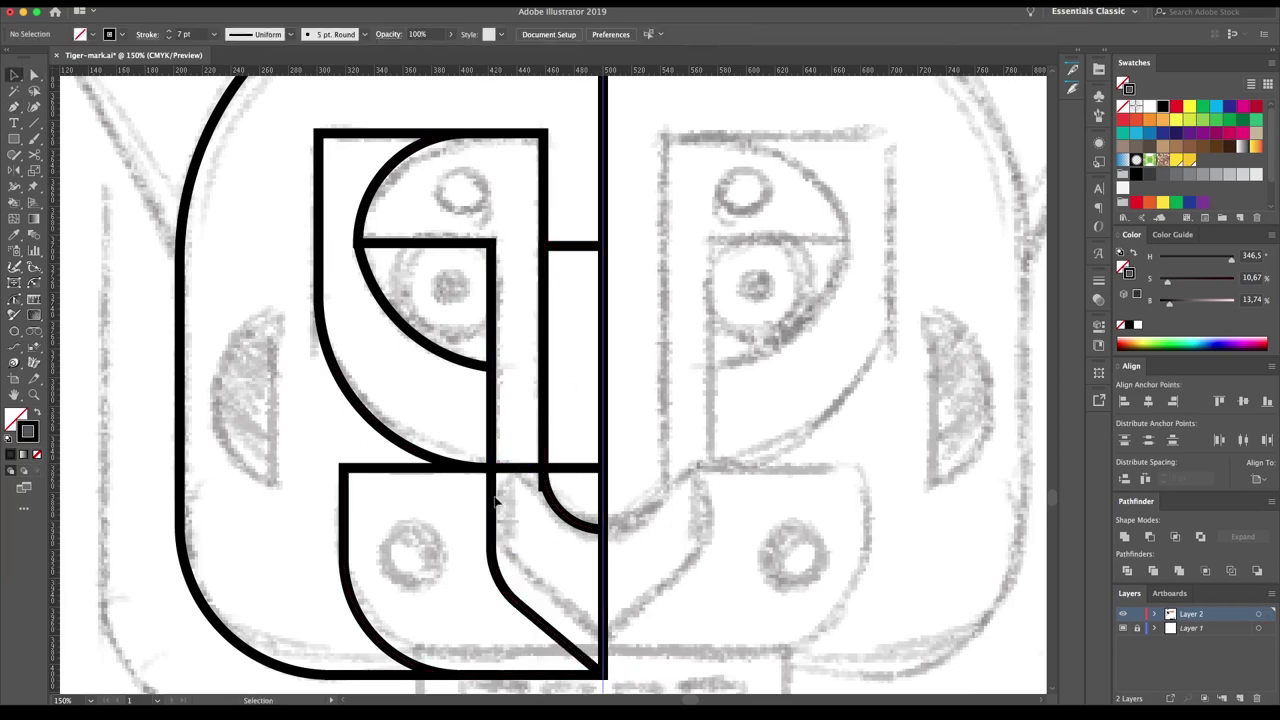
pyautogui.click(497, 510)
# - Adjust the anchors of the nose strip and nose line to fit together
pyautogui.press('a')
pyautogui.moveTo(668, 248); pyautogui.dragTo(574, 531)
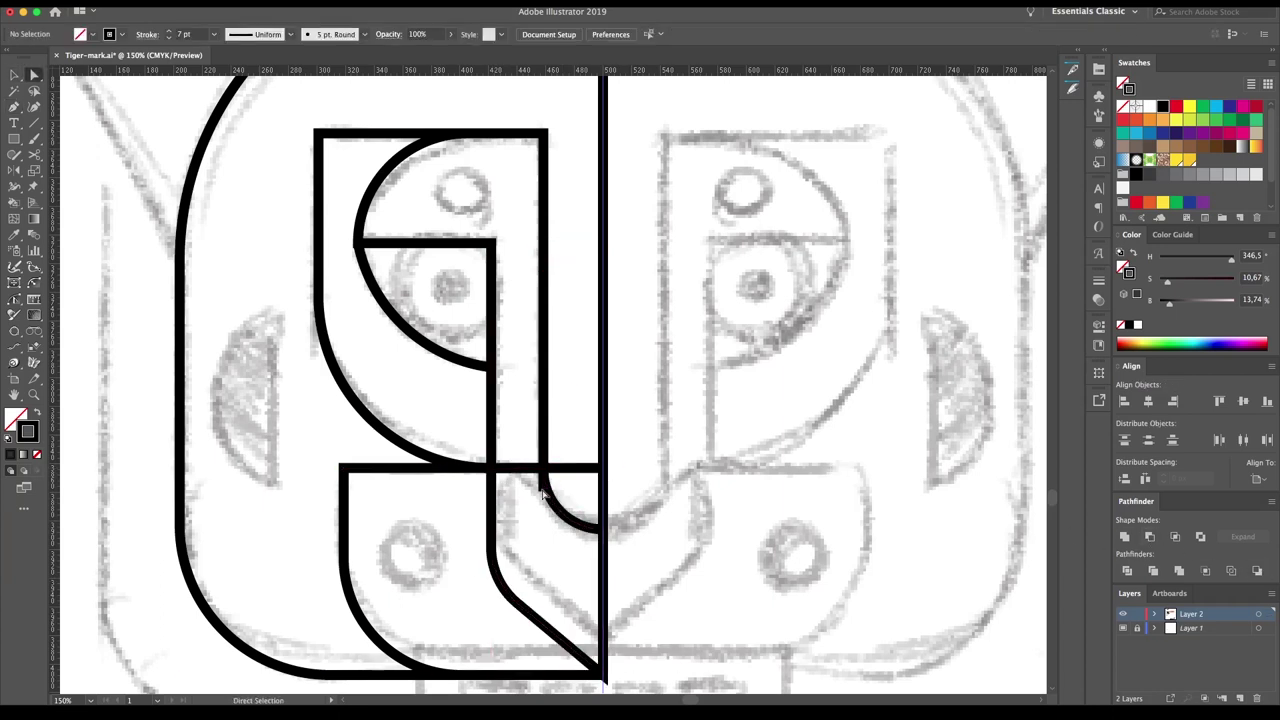
pyautogui.moveTo(571, 423); pyautogui.dragTo(547, 467)
pyautogui.hotkey('ctrl', 'shift', 'a')
pyautogui.hotkey('ctrl', '-')
pyautogui.hotkey('ctrl', '-')
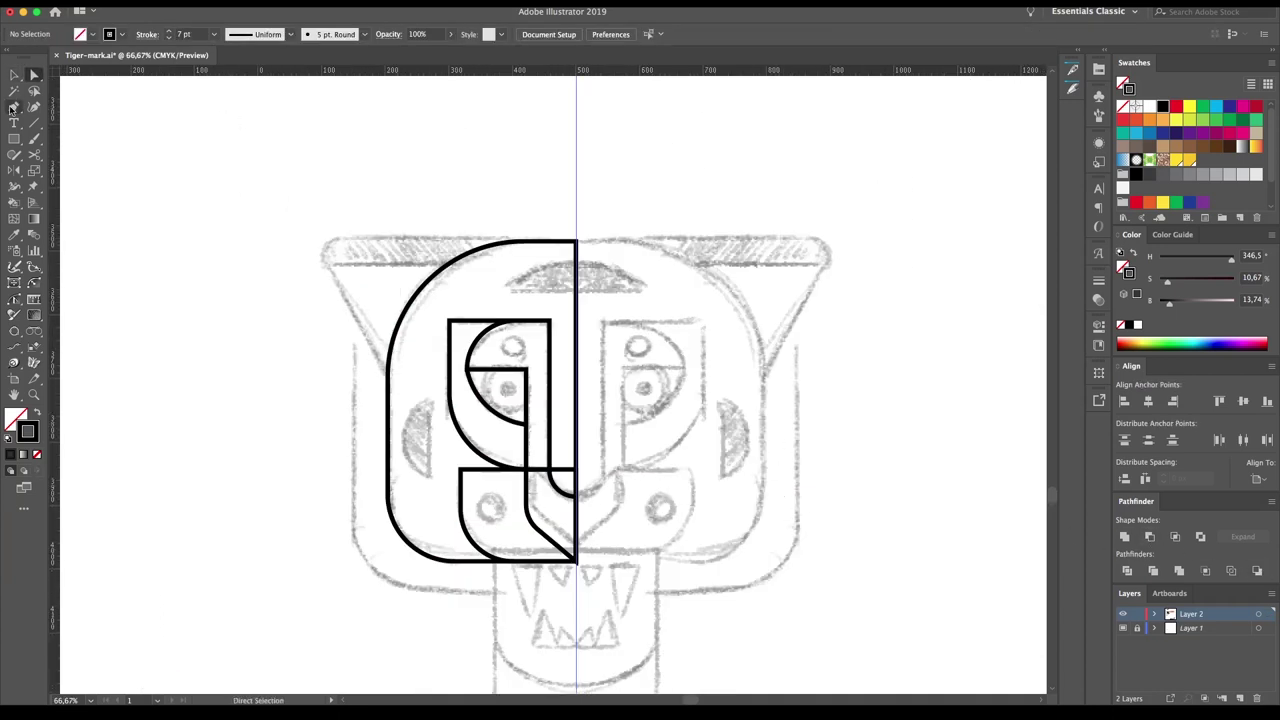
# - Pen-draw the left ear shape and round its top-left corner
pyautogui.click(14, 106)
pyautogui.click(575, 241)
pyautogui.click(273, 241)
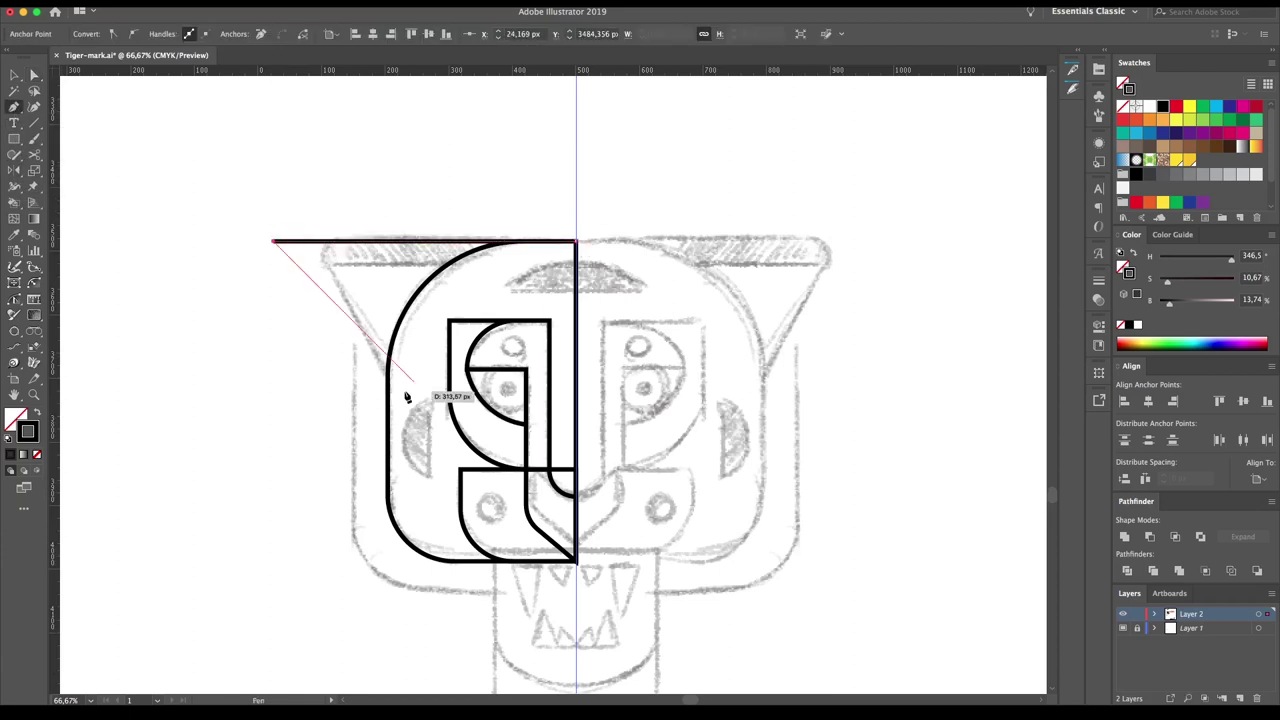
pyautogui.click(400, 375)
pyautogui.press('v')
pyautogui.moveTo(305, 262); pyautogui.dragTo(363, 273)
# - Create an offset outline of the outer head shape with a 40 offset
pyautogui.click(246, 211)
pyautogui.click(392, 300)
pyautogui.click(160, 3)
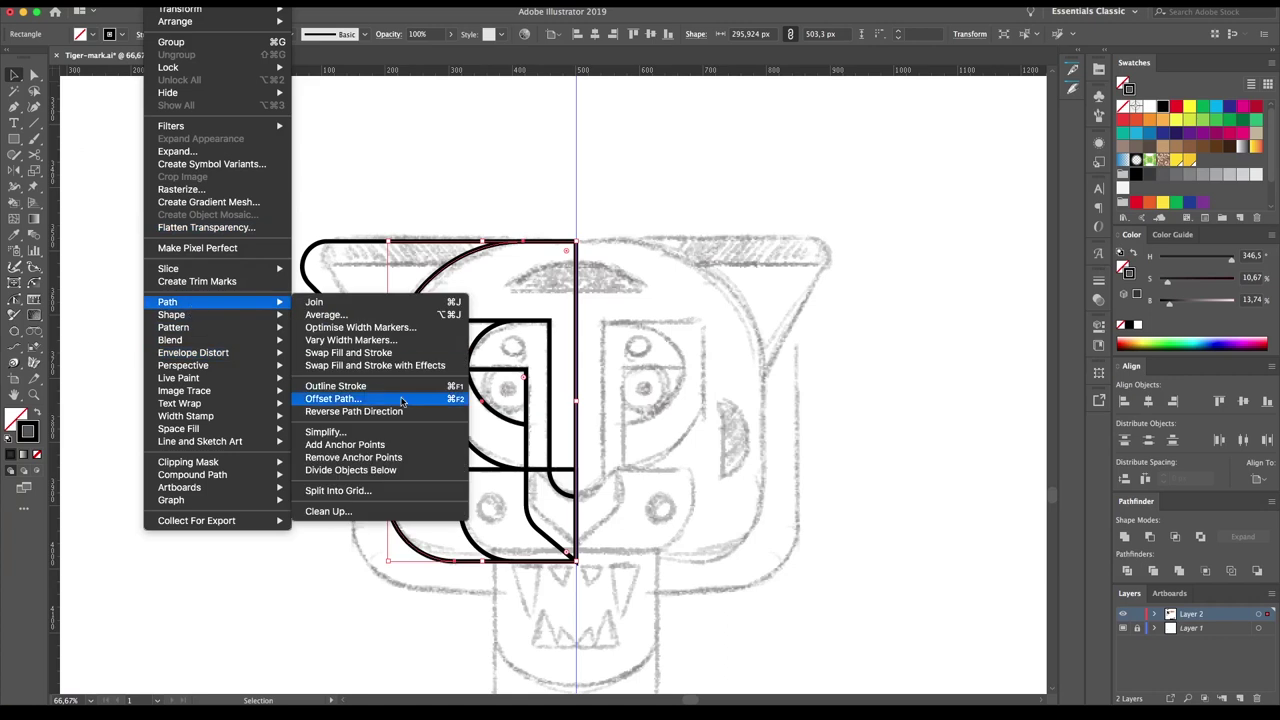
pyautogui.click(380, 398)
pyautogui.doubleClick(612, 320)
pyautogui.write('40')
pyautogui.press('Tab')
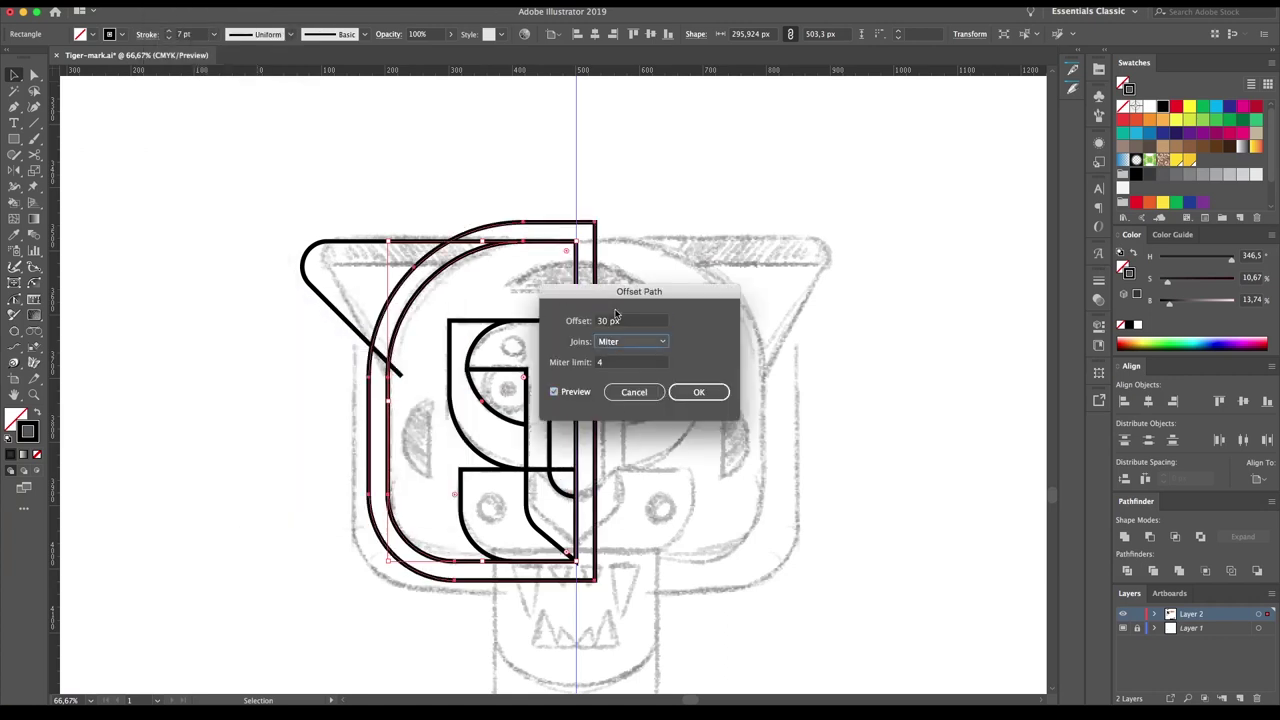
pyautogui.click(698, 392)
# - Merge the head shape with its outline, then cut the outline to end beneath the jaw
pyautogui.moveTo(682, 172); pyautogui.dragTo(260, 645)
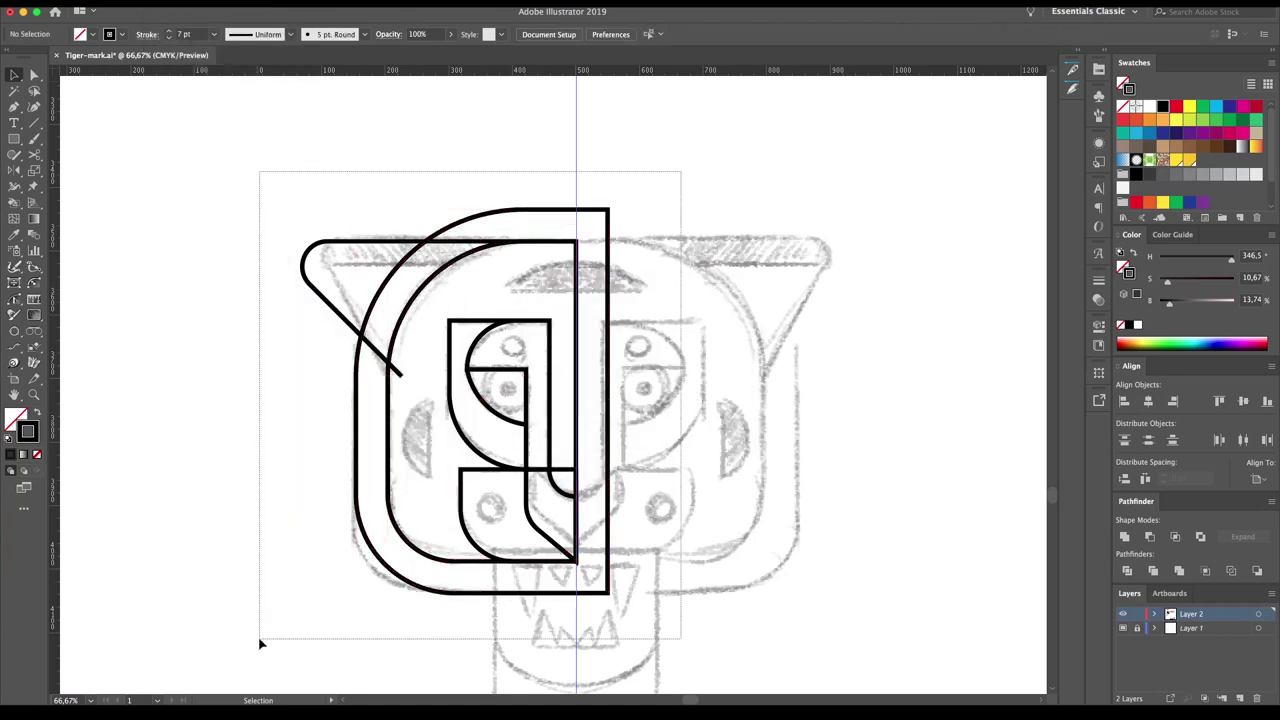
pyautogui.moveTo(16, 202); pyautogui.dragTo(60, 198)
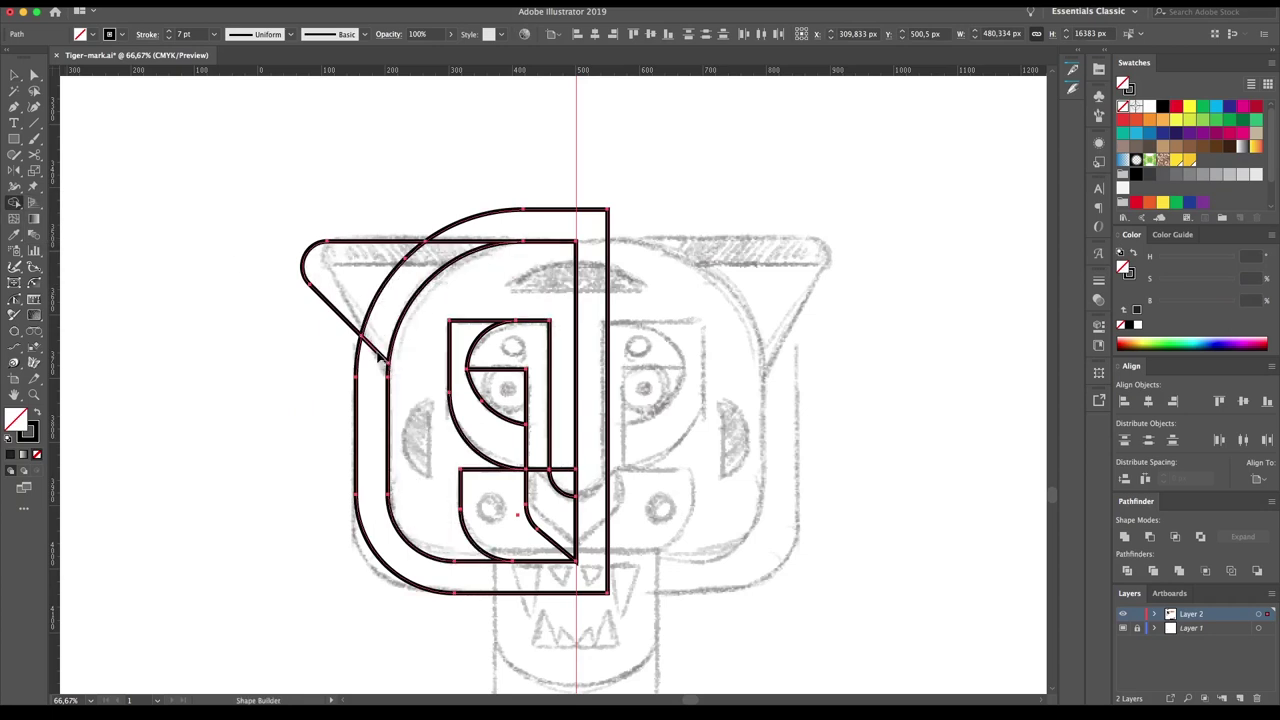
pyautogui.keyDown('ctrl'); pyautogui.click(606, 545); pyautogui.keyUp('ctrl')
pyautogui.press('c')
pyautogui.press('a')
pyautogui.moveTo(605, 598)
pyautogui.mouseDown()
pyautogui.moveTo(734, 485)
pyautogui.moveTo(508, 597)
pyautogui.mouseUp()
pyautogui.hotkey('ctrl', 'shift', 'a')
pyautogui.scroll(-5, 493, 560)
# - Draw the jaw block and stretch its bottom edge downward
pyautogui.moveTo(493, 470)
pyautogui.mouseDown()
pyautogui.moveTo(576, 600)
pyautogui.moveTo(530, 570)
pyautogui.mouseUp()
pyautogui.press('v')
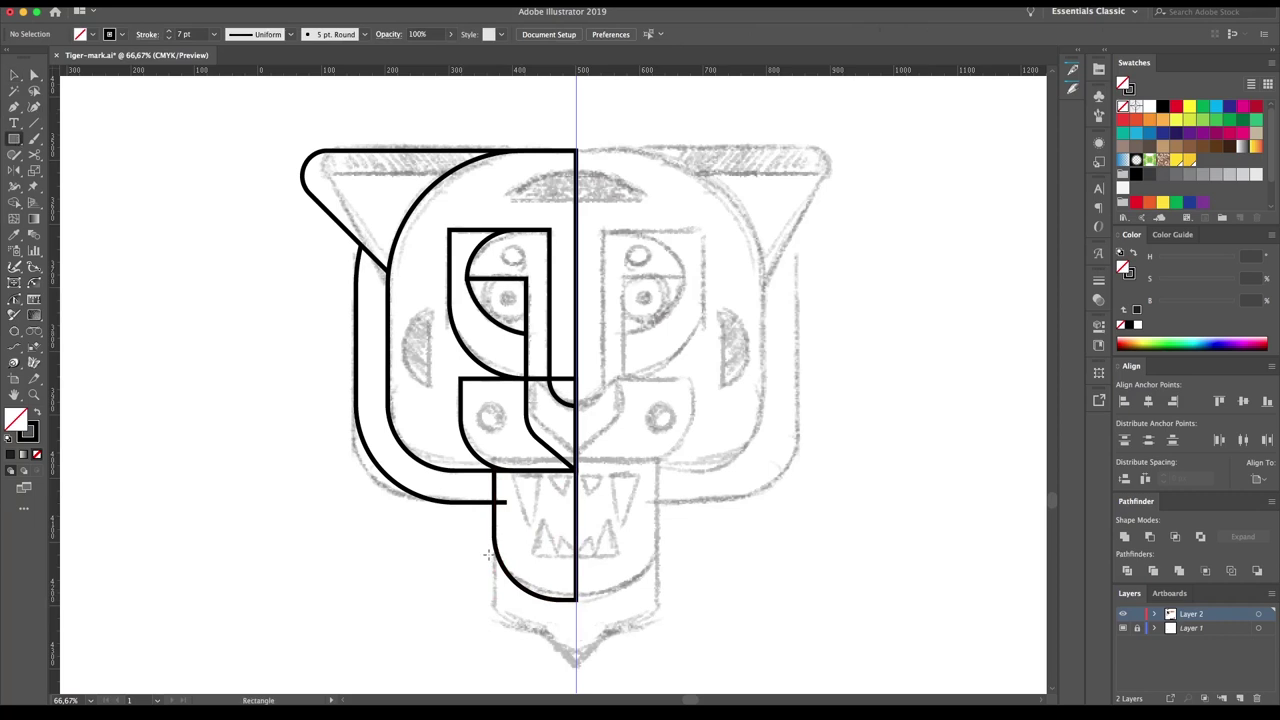
pyautogui.press('a')
pyautogui.moveTo(494, 598); pyautogui.dragTo(496, 641)
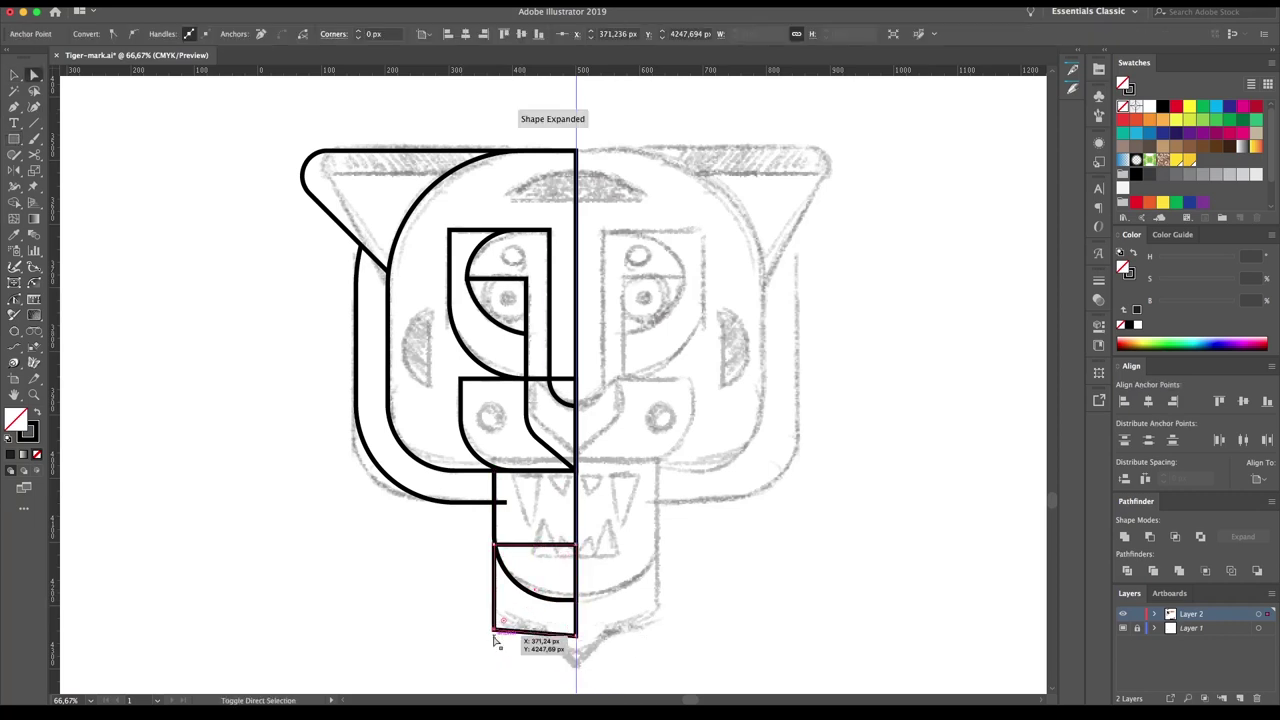
# - Rotate a square into a diamond at the jaw's bottom and delete its right half
pyautogui.press('m')
pyautogui.scroll(-3, 500, 600)
pyautogui.moveTo(254, 457)
pyautogui.mouseDown()
pyautogui.moveTo(311, 512)
pyautogui.moveTo(300, 540)
pyautogui.mouseUp()
pyautogui.click(597, 598)
pyautogui.moveTo(318, 486)
pyautogui.mouseDown()
pyautogui.moveTo(567, 617)
pyautogui.moveTo(599, 589)
pyautogui.mouseUp()
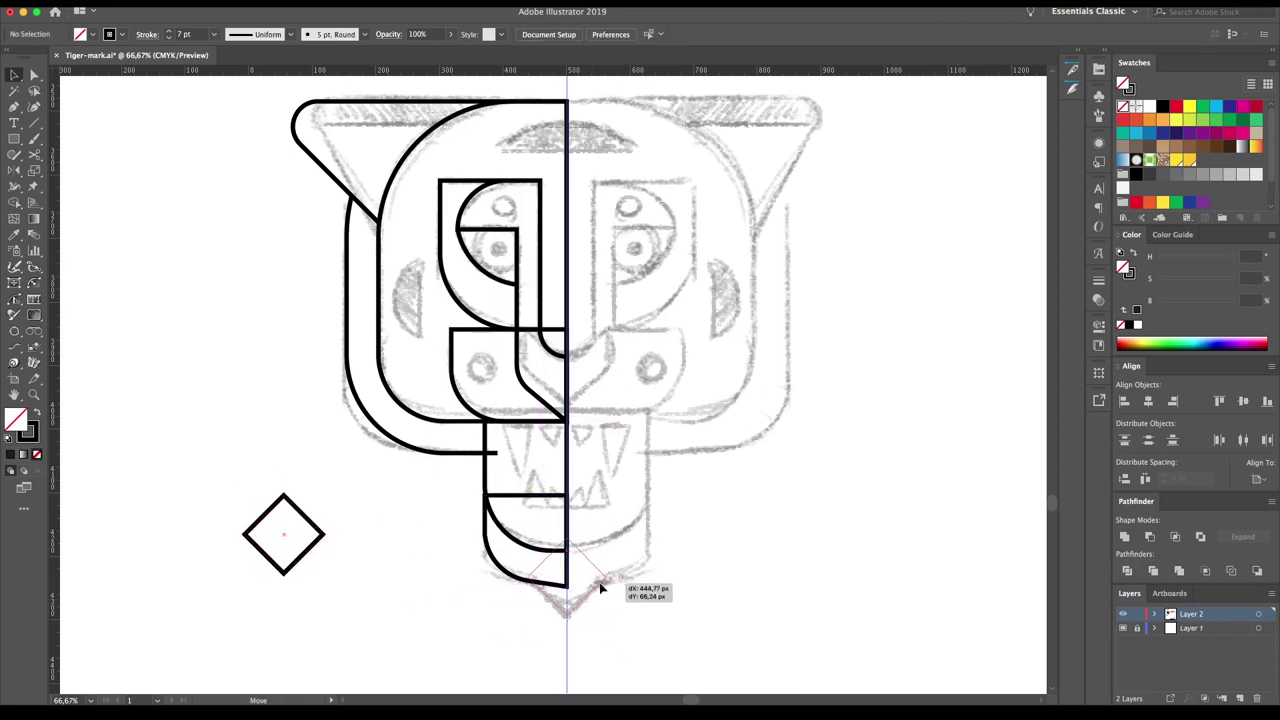
pyautogui.moveTo(599, 589); pyautogui.dragTo(600, 586)
pyautogui.press('a')
pyautogui.click(609, 578)
pyautogui.press('Delete')
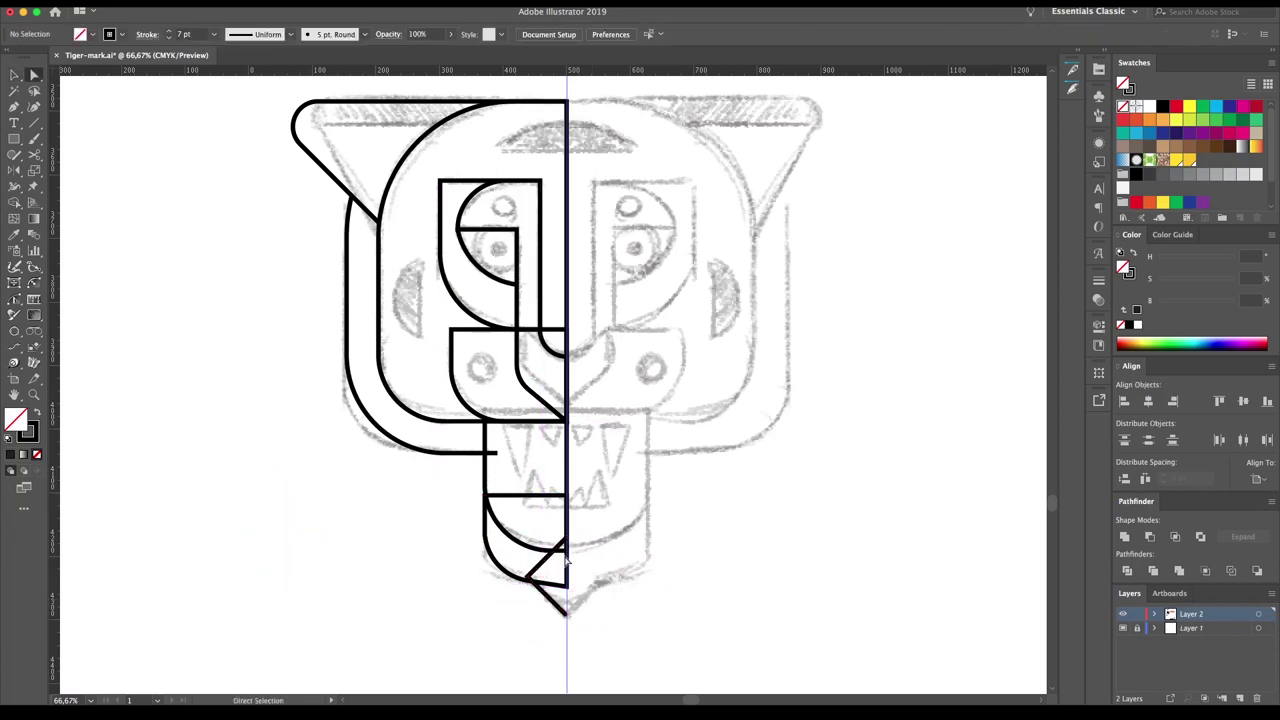
# - Remove the chin piece's upper diagonal segment, leaving a pointed half-diamond
pyautogui.click(570, 548)
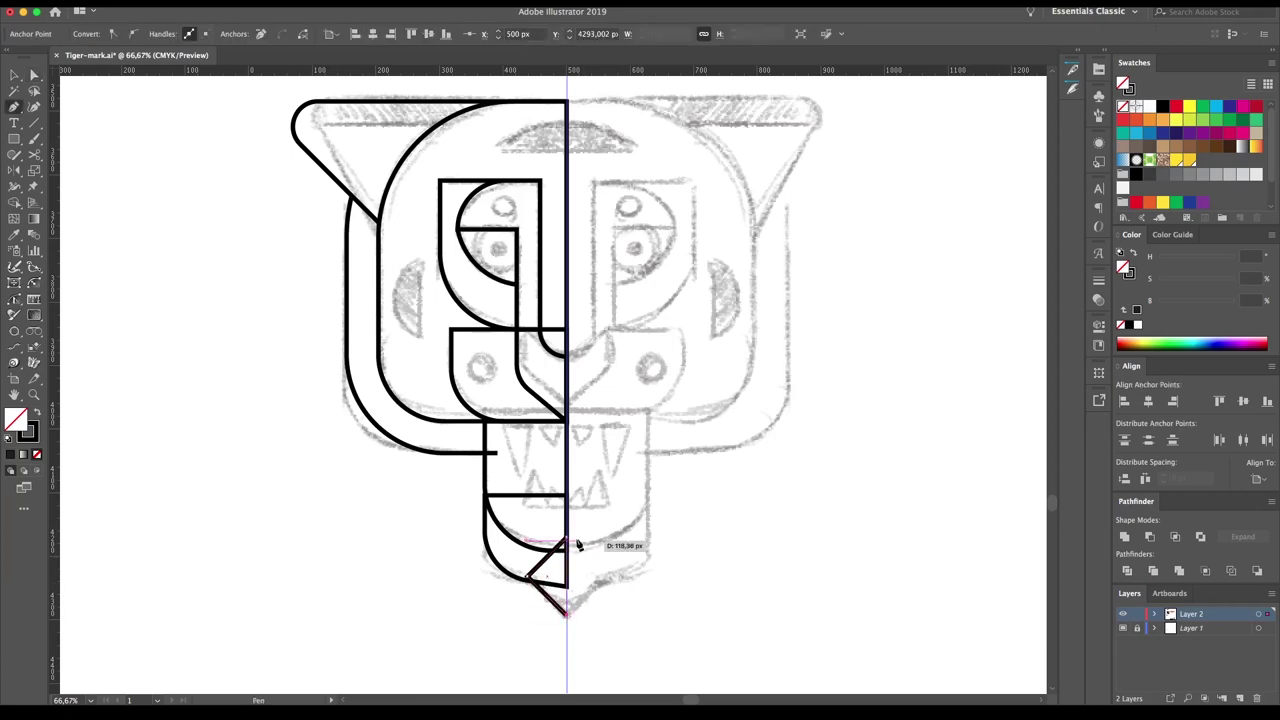
pyautogui.scroll(5, 573, 615)
pyautogui.press('Delete')
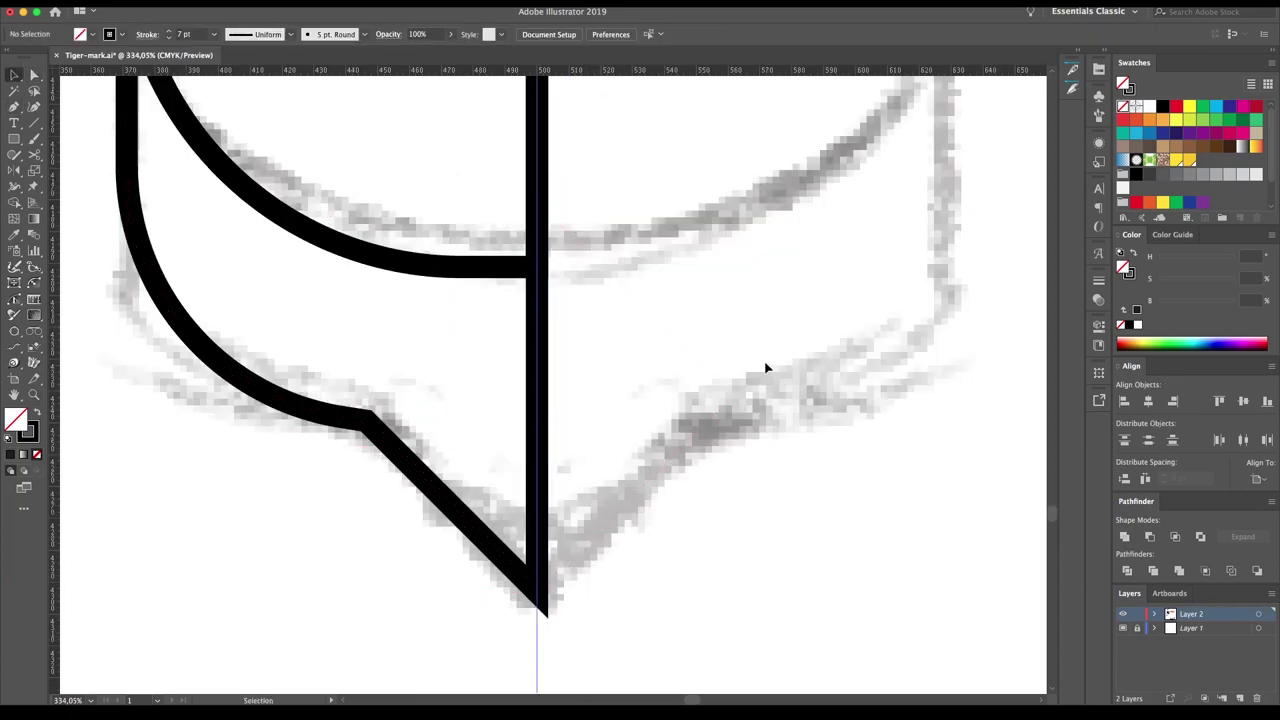
pyautogui.hotkey('ctrl', '1')
# - Raise the jaw band, unite the jaw paths, trim the line end, and add a tooth rectangle
pyautogui.moveTo(462, 493); pyautogui.dragTo(462, 470)
pyautogui.keyDown('shift'); pyautogui.click(471, 557); pyautogui.keyUp('shift')
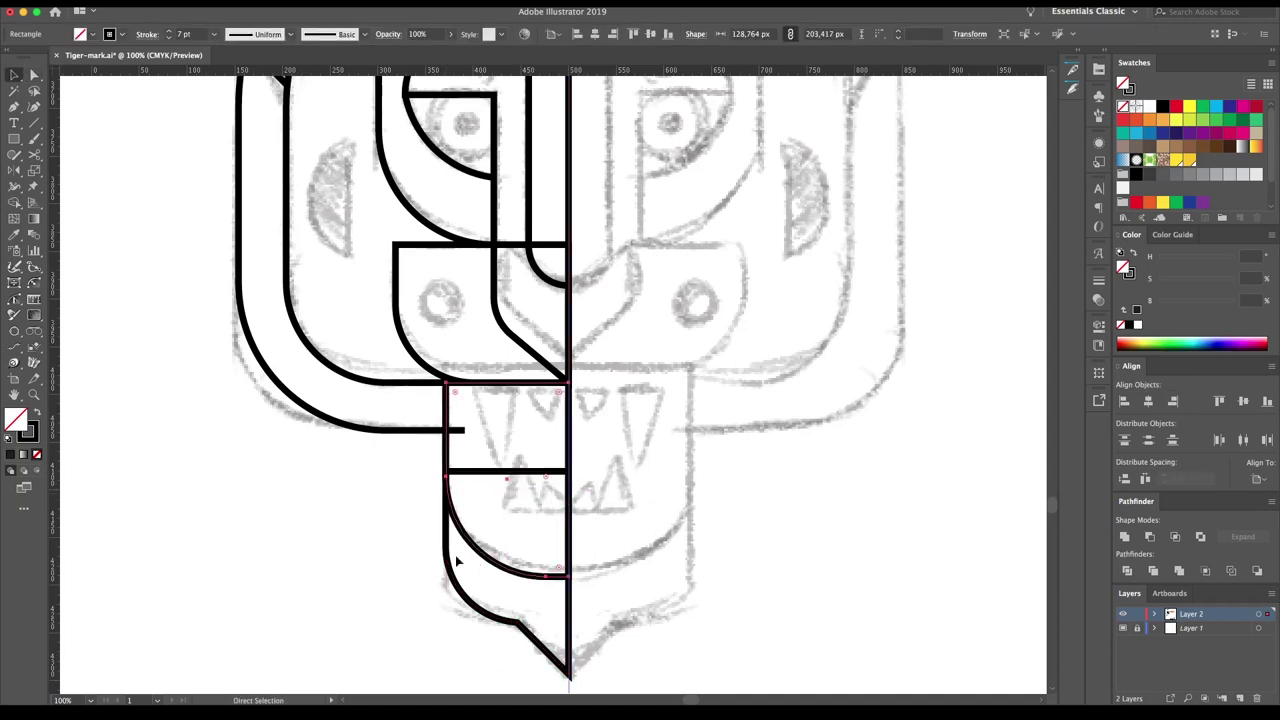
pyautogui.click(1257, 573)
pyautogui.click(486, 428)
pyautogui.click(14, 138)
pyautogui.moveTo(201, 418)
pyautogui.mouseDown()
pyautogui.moveTo(251, 469)
pyautogui.moveTo(228, 484)
pyautogui.moveTo(228, 515)
pyautogui.mouseUp()
# - Turn the rectangle into a triangle by deleting its top edges and joining the open V
pyautogui.press('a')
pyautogui.click(226, 412)
pyautogui.press('Delete')
pyautogui.press('v')
pyautogui.click(1127, 540)
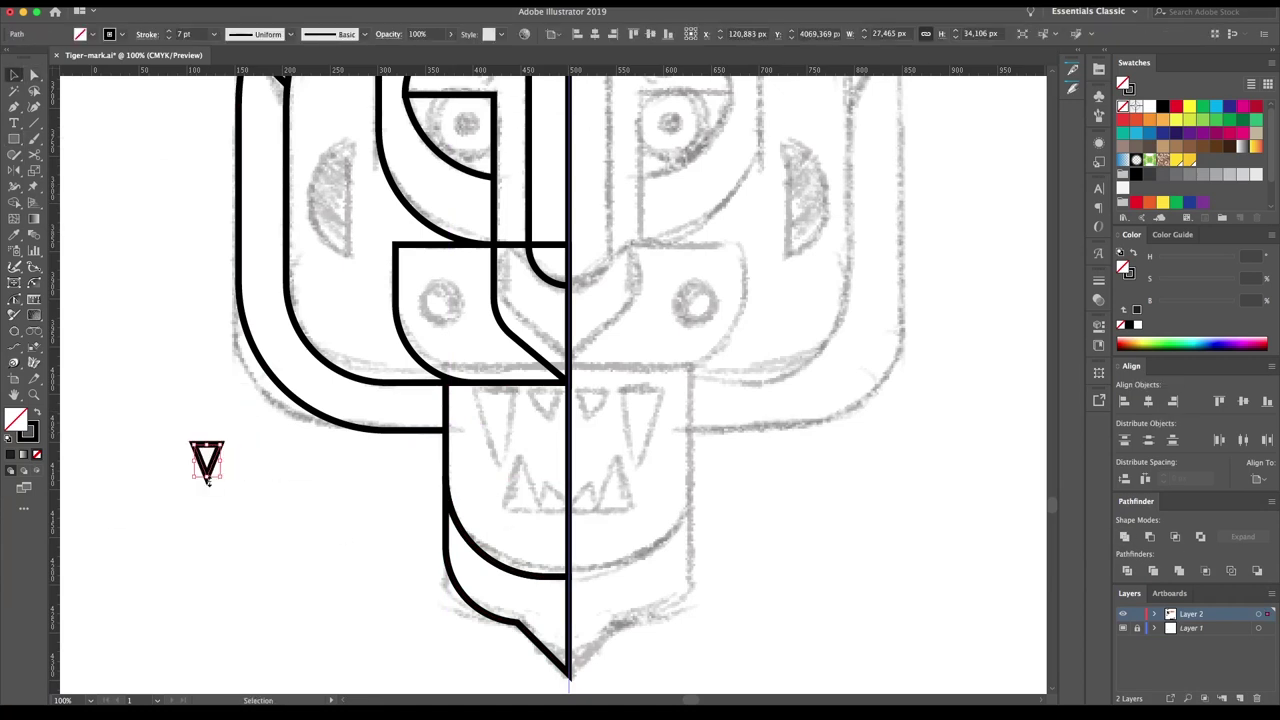
# - Place a tall fang in the jaw with a shorter copy beside it, plus upward lower teeth
pyautogui.click(247, 453)
pyautogui.moveTo(212, 446); pyautogui.dragTo(502, 388)
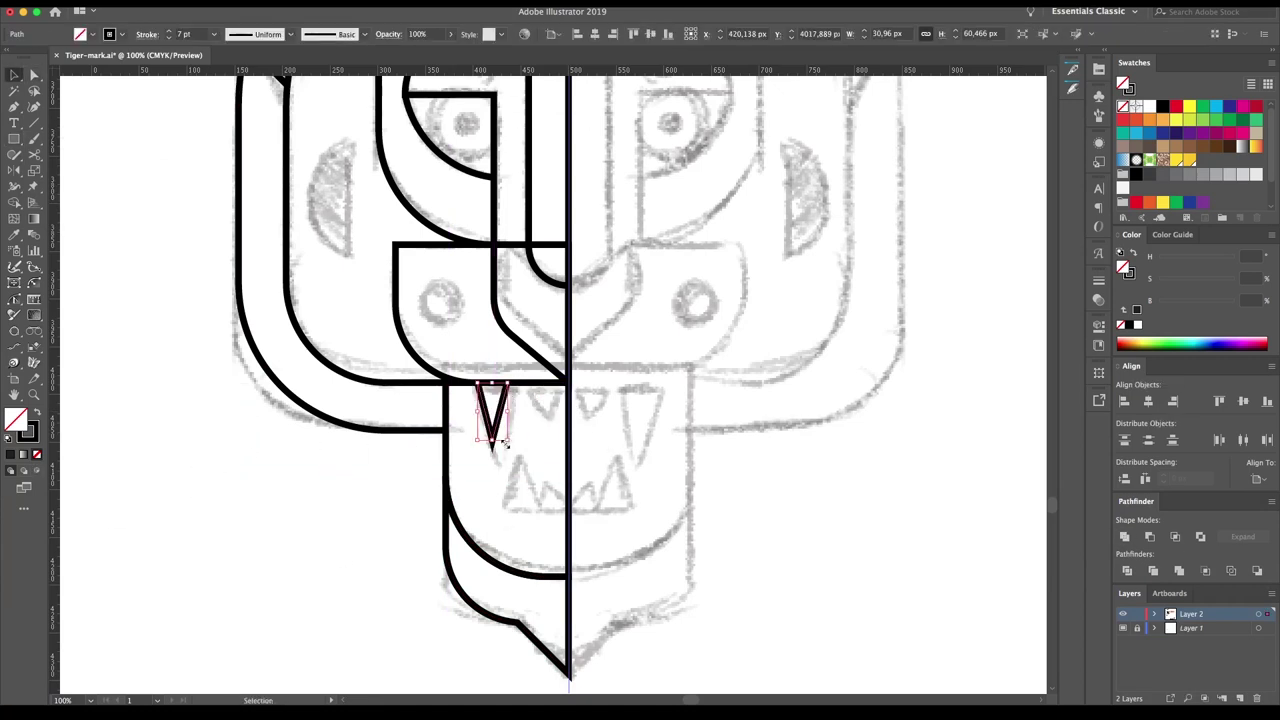
pyautogui.moveTo(499, 456)
pyautogui.mouseDown()
pyautogui.moveTo(505, 478)
pyautogui.moveTo(500, 466)
pyautogui.mouseUp()
pyautogui.moveTo(504, 410); pyautogui.dragTo(550, 410)
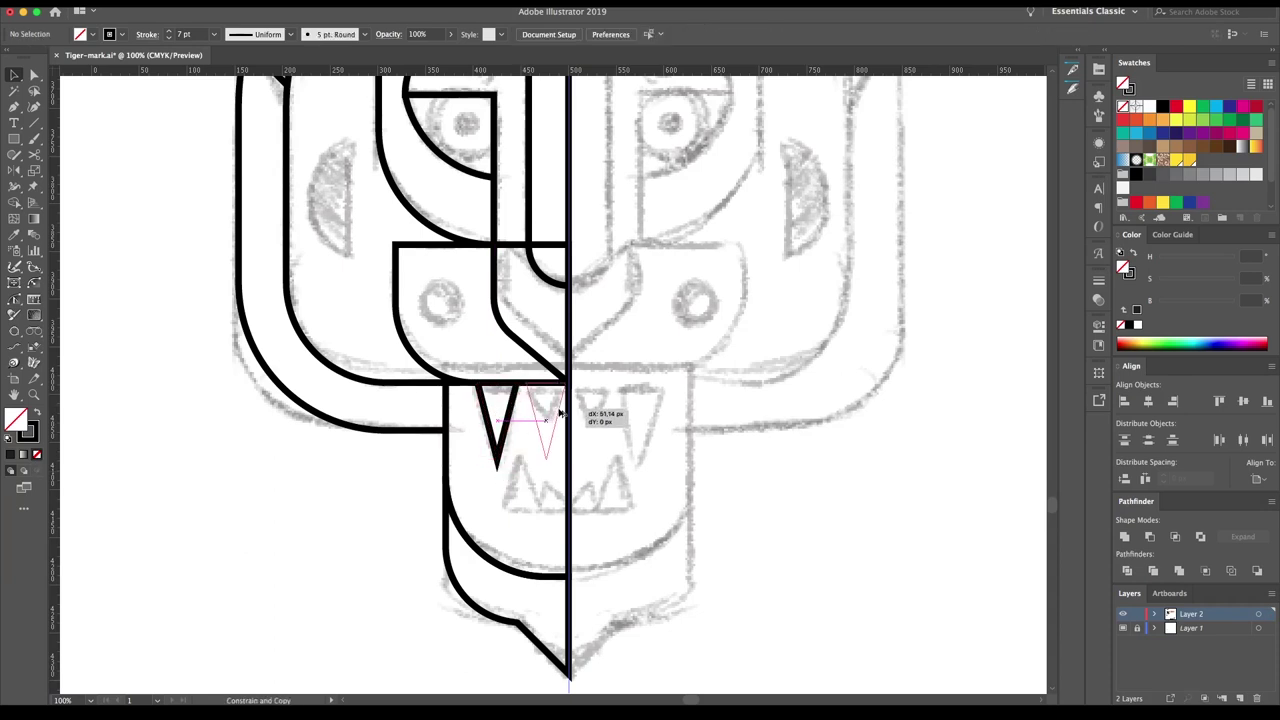
pyautogui.moveTo(543, 470)
pyautogui.mouseDown()
pyautogui.moveTo(541, 428)
pyautogui.moveTo(520, 512)
pyautogui.moveTo(565, 512)
pyautogui.mouseUp()
pyautogui.keyDown('shift'); pyautogui.click(497, 420); pyautogui.keyUp('shift')
pyautogui.click(541, 500)
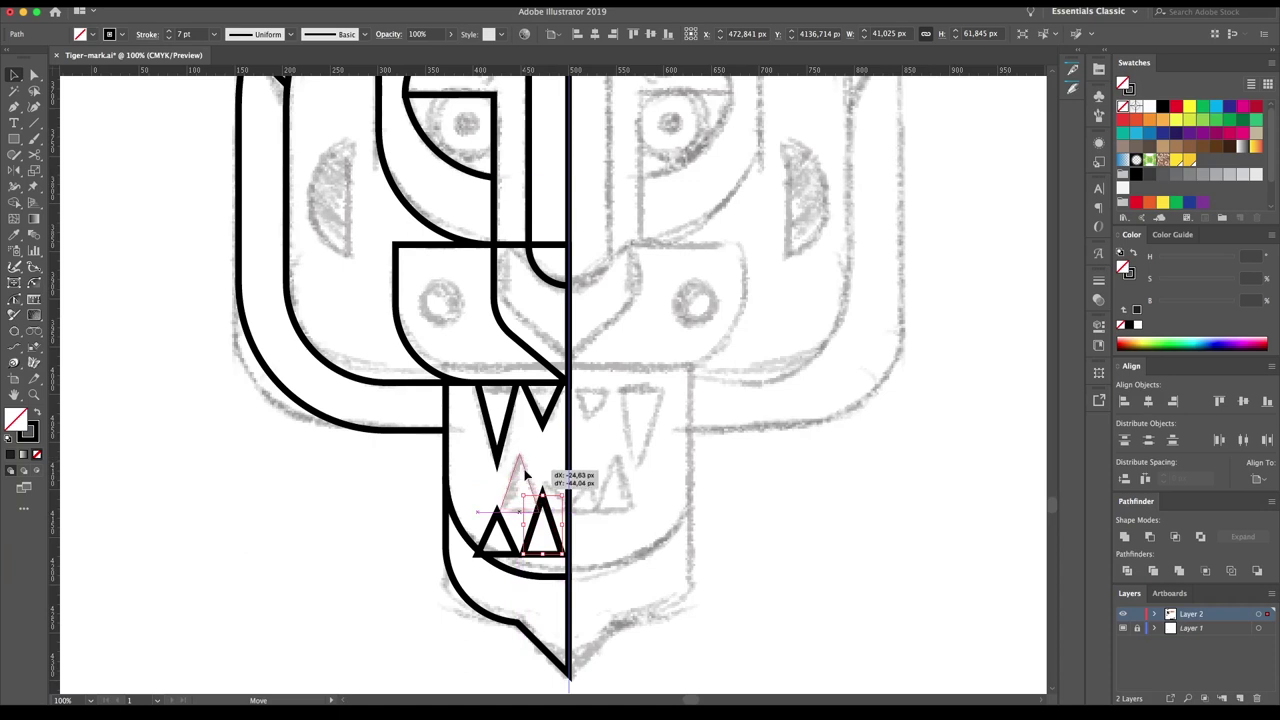
pyautogui.click(797, 500)
# - Zoom out and select all left-half paths to adjust their stroke settings
pyautogui.scroll(3, 700, 495)
pyautogui.hotkey('ctrl', '-')
pyautogui.moveTo(832, 100); pyautogui.dragTo(223, 643)
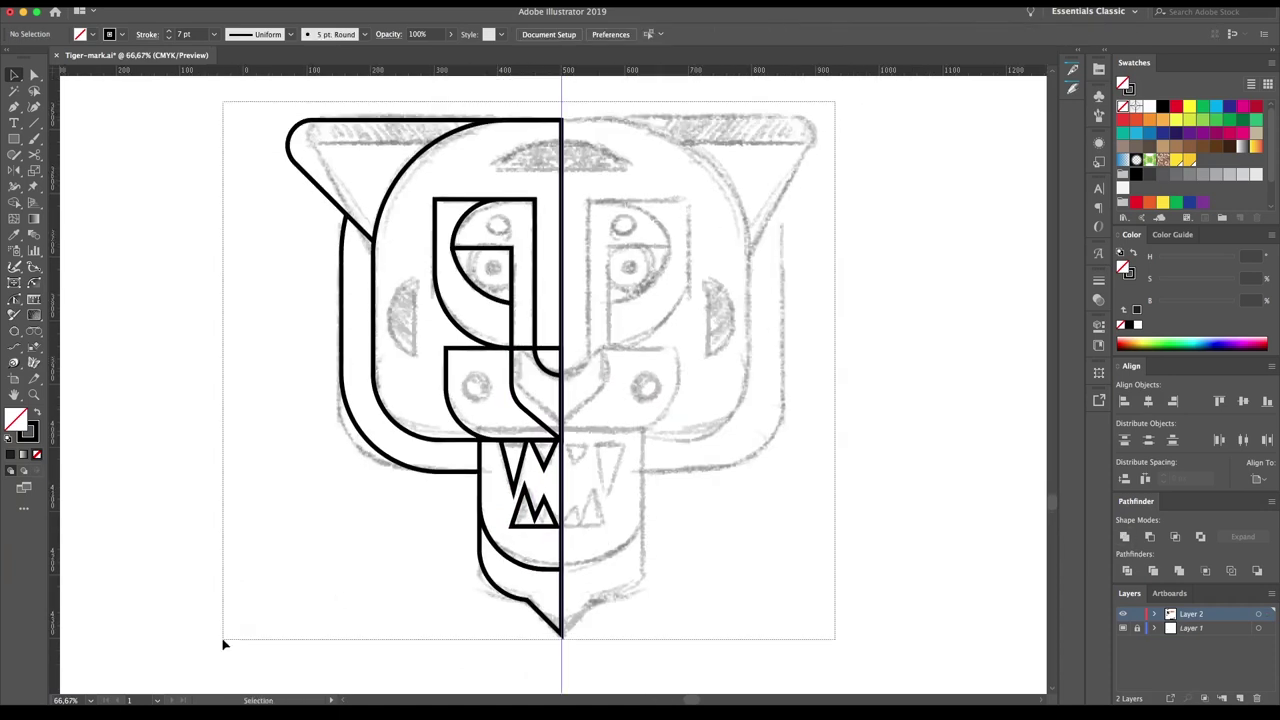
pyautogui.click(1099, 280)
# - Draw and size a circle inside the eye
pyautogui.click(811, 320)
pyautogui.moveTo(660, 100); pyautogui.dragTo(310, 590)
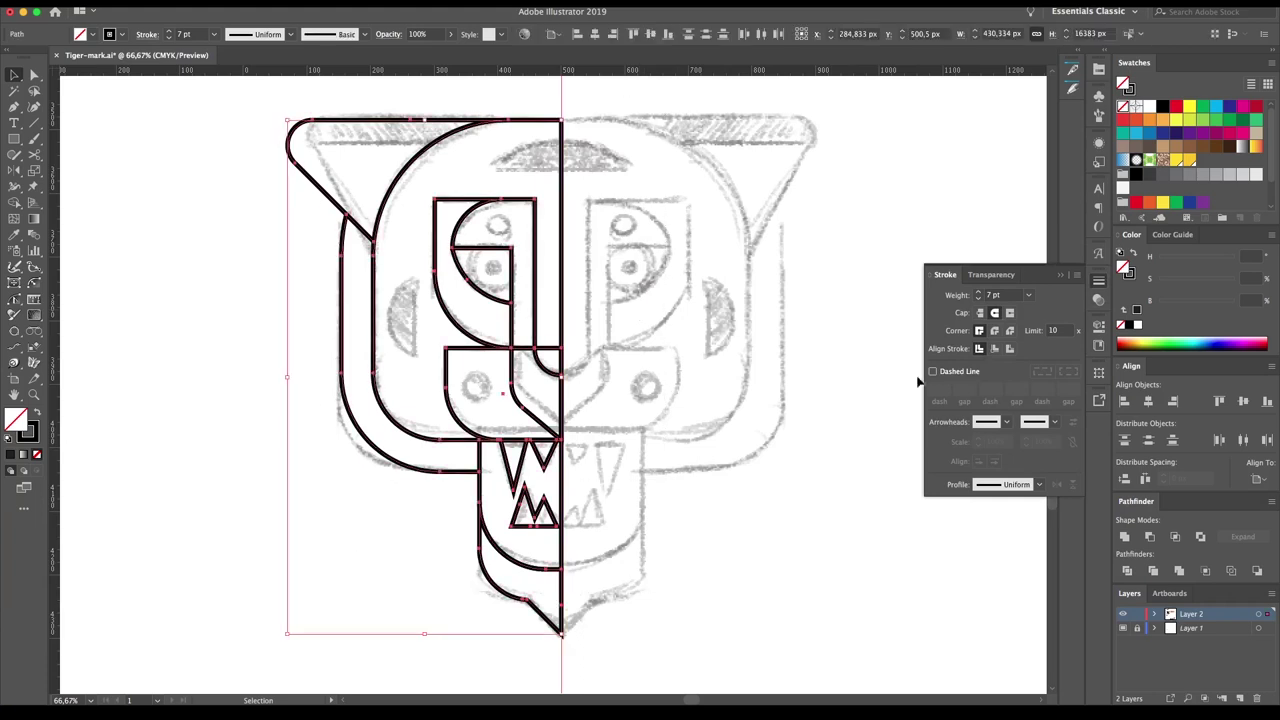
pyautogui.click(657, 354)
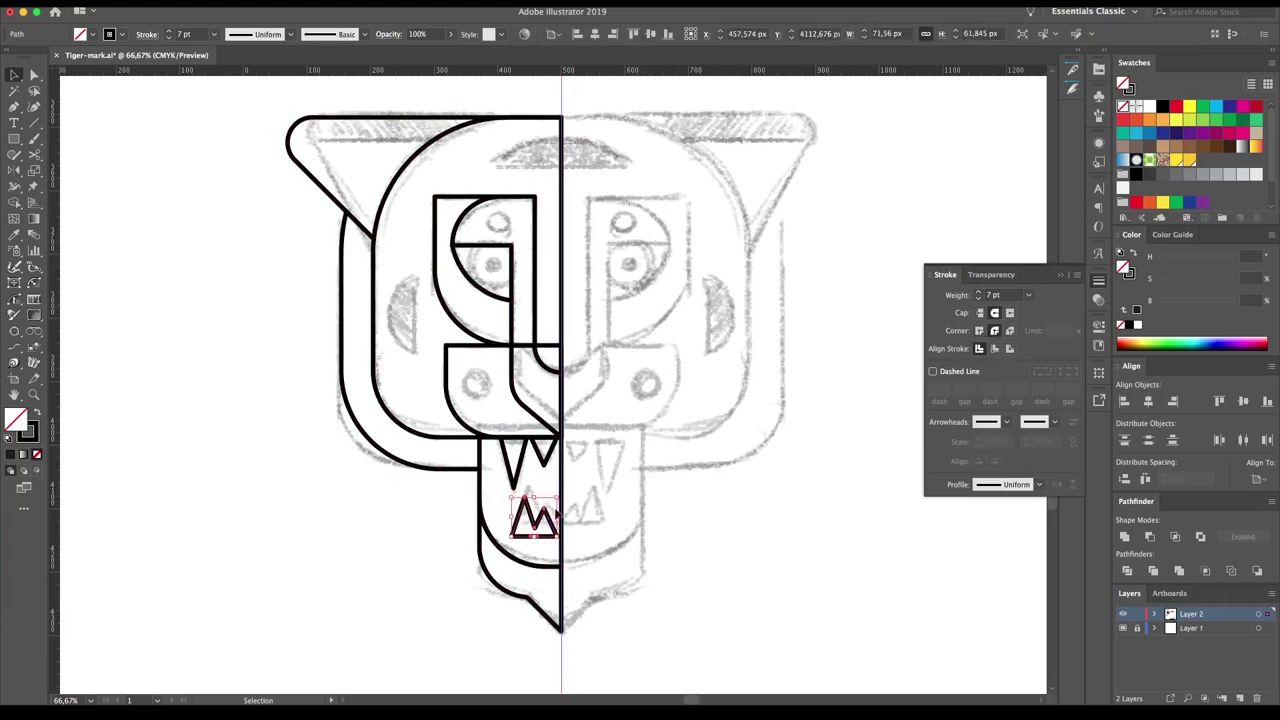
pyautogui.hotkey('ctrl', 'shift', 'a')
pyautogui.moveTo(14, 138); pyautogui.dragTo(80, 171)
pyautogui.moveTo(489, 396)
pyautogui.mouseDown()
pyautogui.moveTo(470, 372)
pyautogui.moveTo(414, 353)
pyautogui.mouseUp()
pyautogui.press('v')
pyautogui.hotkey('ctrl', 'shift', 'a')
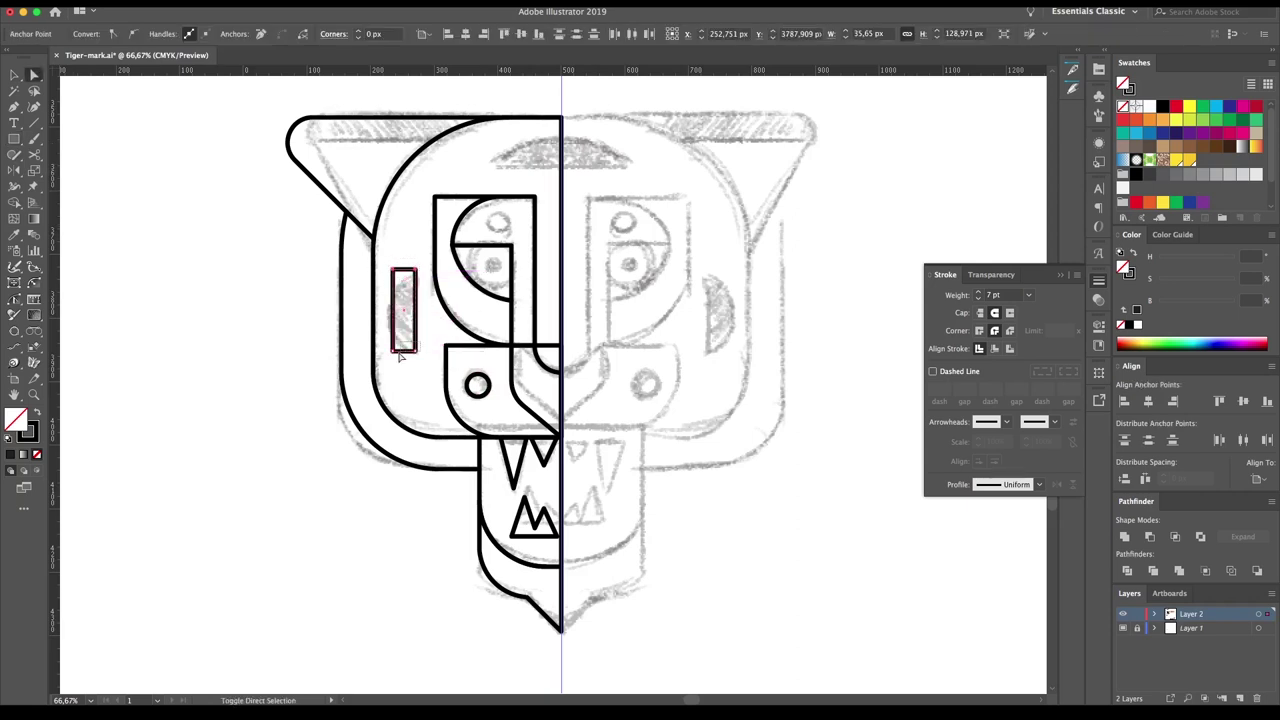
# - Draw a forehead rectangle at the top of the head and round it into a dome
pyautogui.hotkey('ctrl', 'shift', 'a')
pyautogui.click(437, 153)
pyautogui.press('Escape')
pyautogui.moveTo(489, 136); pyautogui.dragTo(563, 166)
pyautogui.press('a')
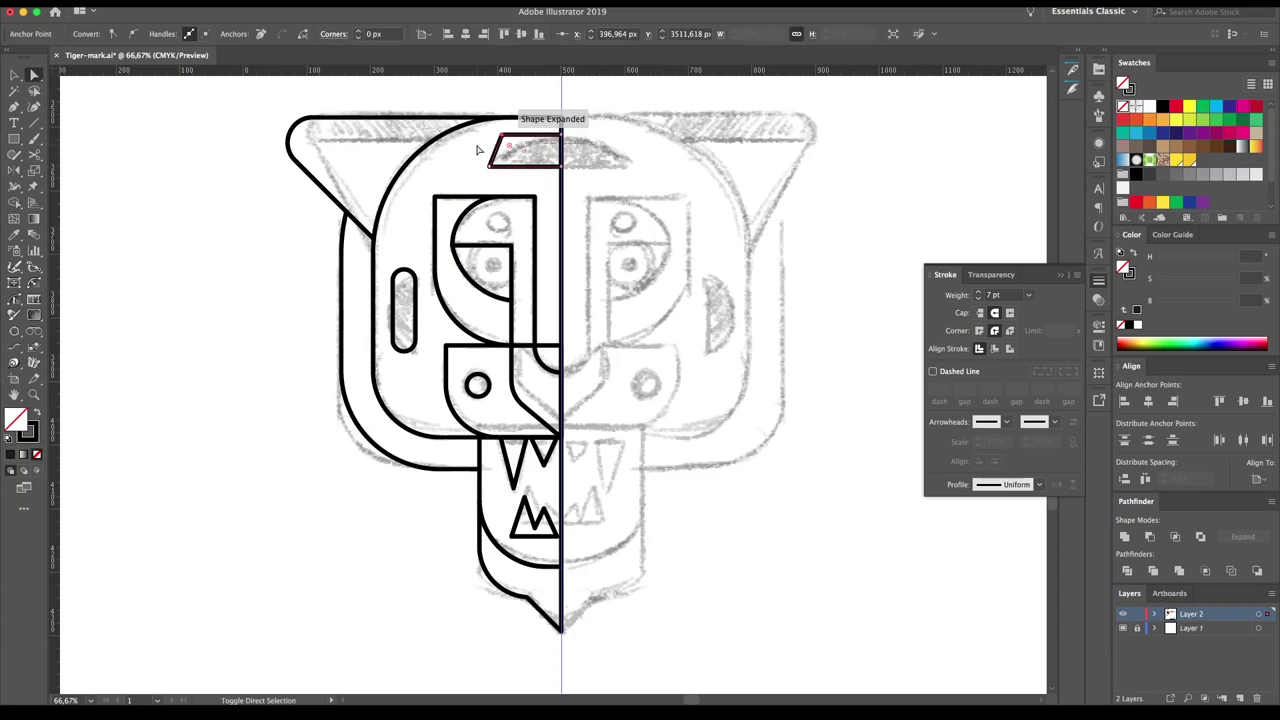
pyautogui.moveTo(477, 150); pyautogui.dragTo(520, 150)
pyautogui.click(712, 221)
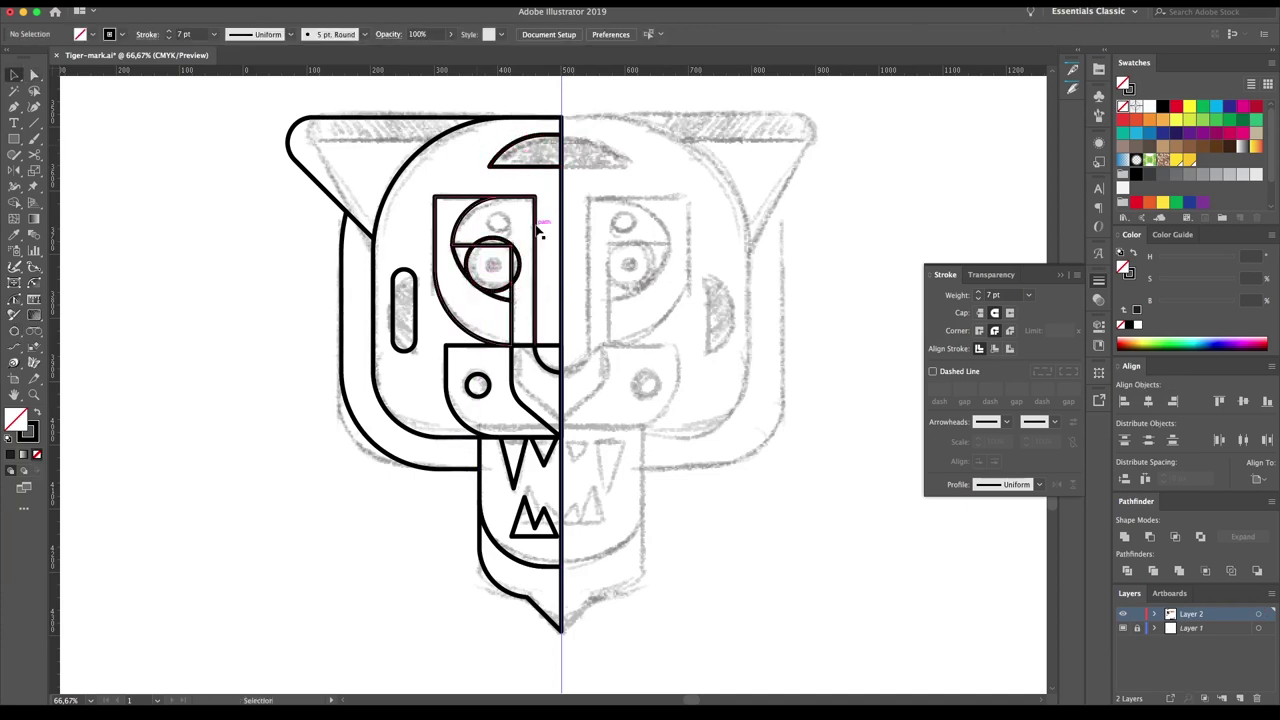
# - Make a filled black pupil in the eye and add a small highlight circle above it
pyautogui.press('a')
pyautogui.click(520, 249)
pyautogui.moveTo(493, 262); pyautogui.dragTo(494, 263)
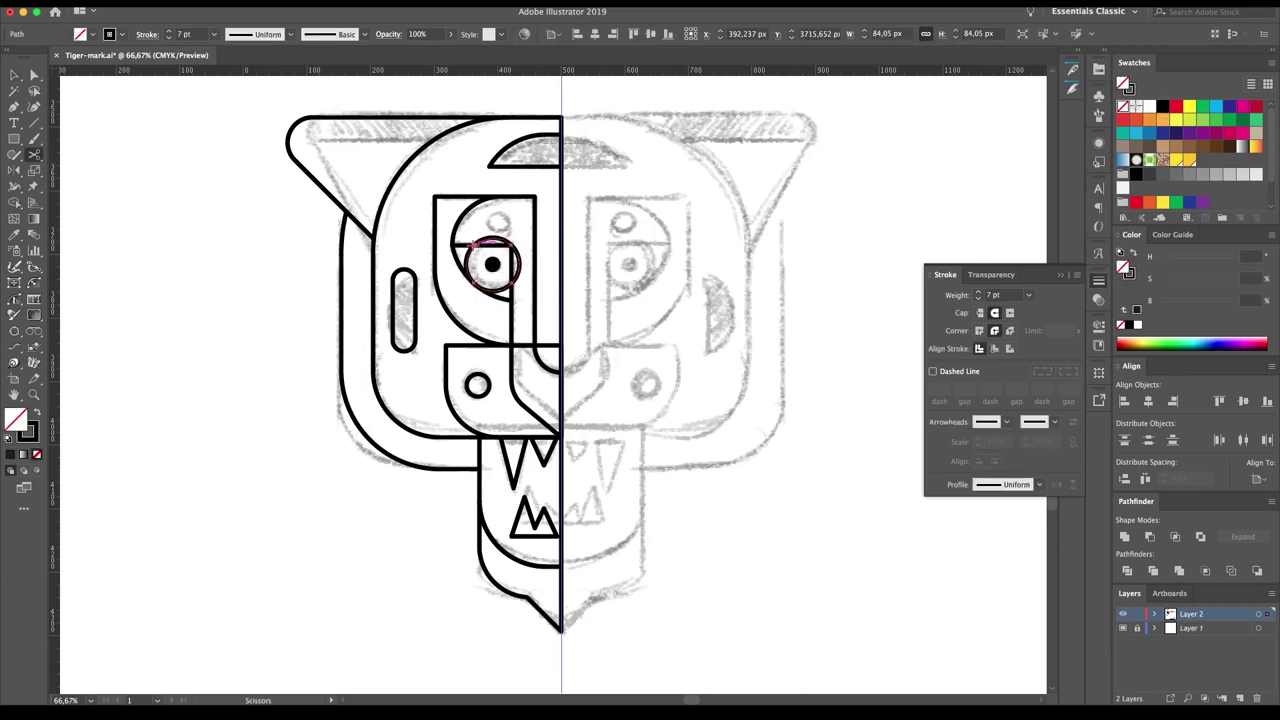
pyautogui.press('c')
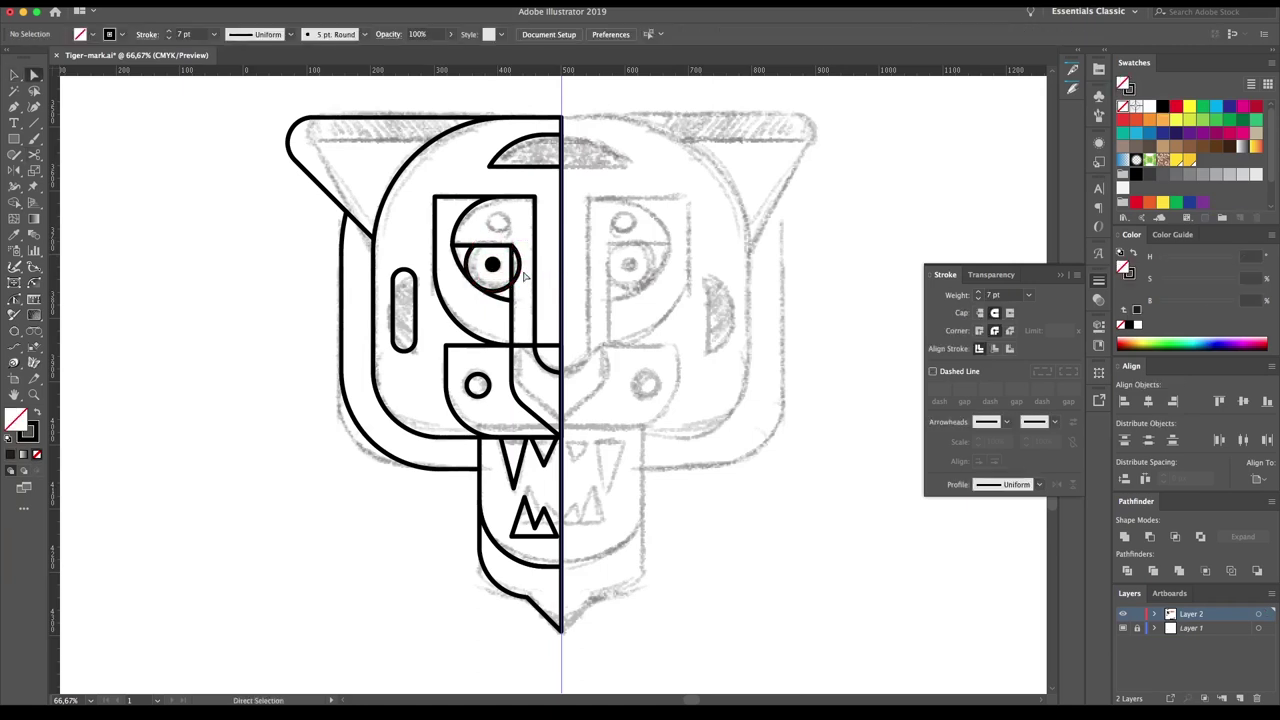
pyautogui.click(170, 265)
pyautogui.click(14, 138)
pyautogui.moveTo(487, 210); pyautogui.dragTo(508, 231)
pyautogui.press('v')
# - Draw a line across the top of the head, trimming its right half and left extension
pyautogui.moveTo(562, 131)
pyautogui.mouseDown()
pyautogui.moveTo(893, 136)
pyautogui.moveTo(857, 202)
pyautogui.moveTo(891, 141)
pyautogui.mouseUp()
pyautogui.press('a')
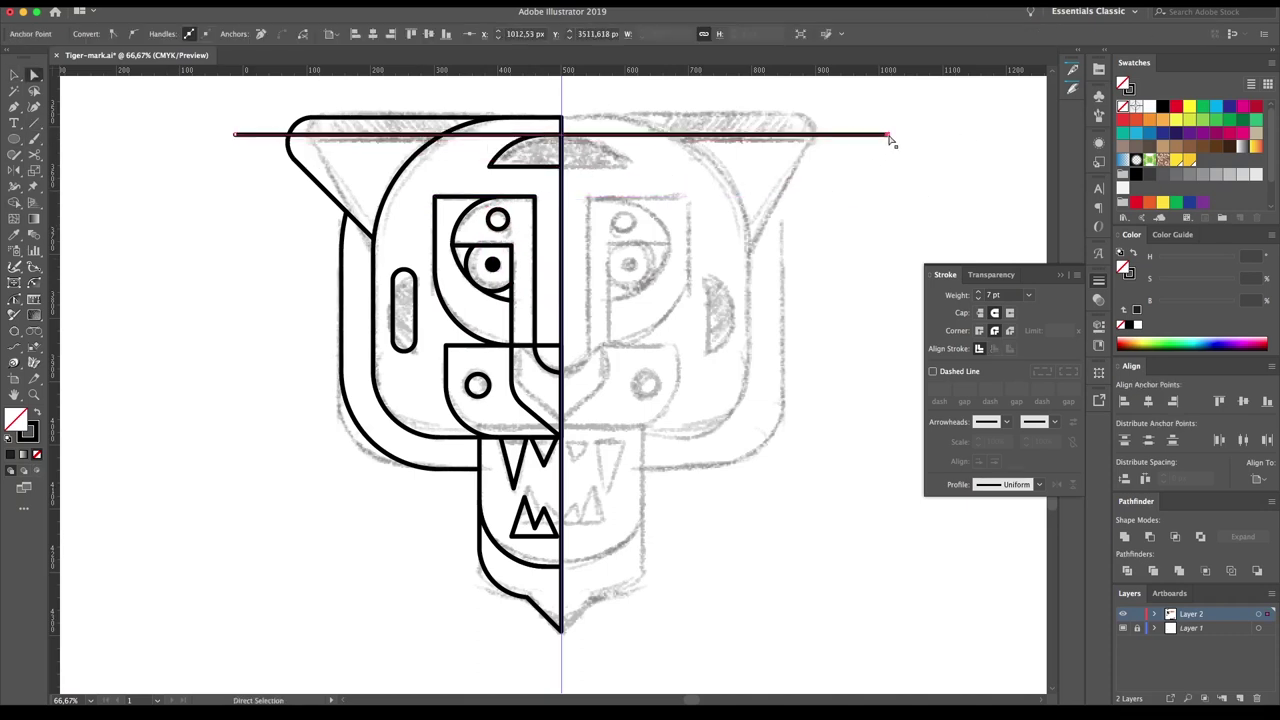
pyautogui.press('Delete')
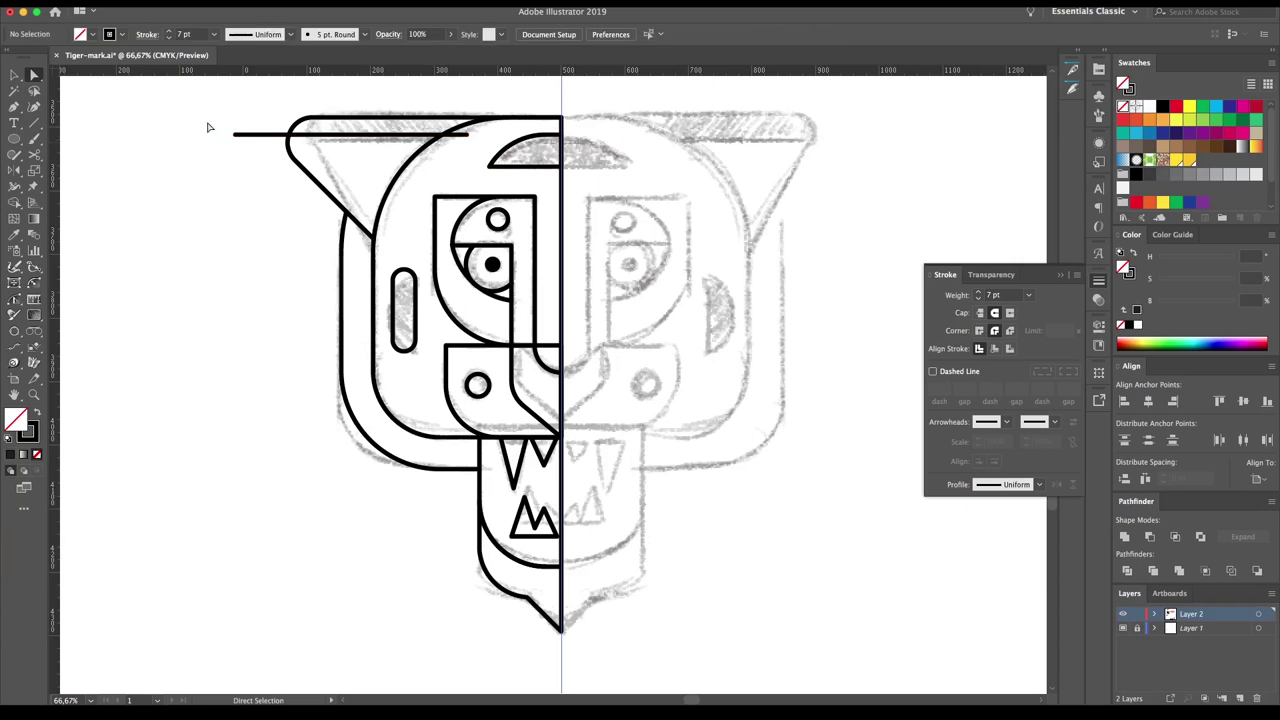
pyautogui.moveTo(215, 120); pyautogui.dragTo(570, 640)
pyautogui.moveTo(189, 126); pyautogui.dragTo(262, 146)
pyautogui.press('Delete')
pyautogui.press('v')
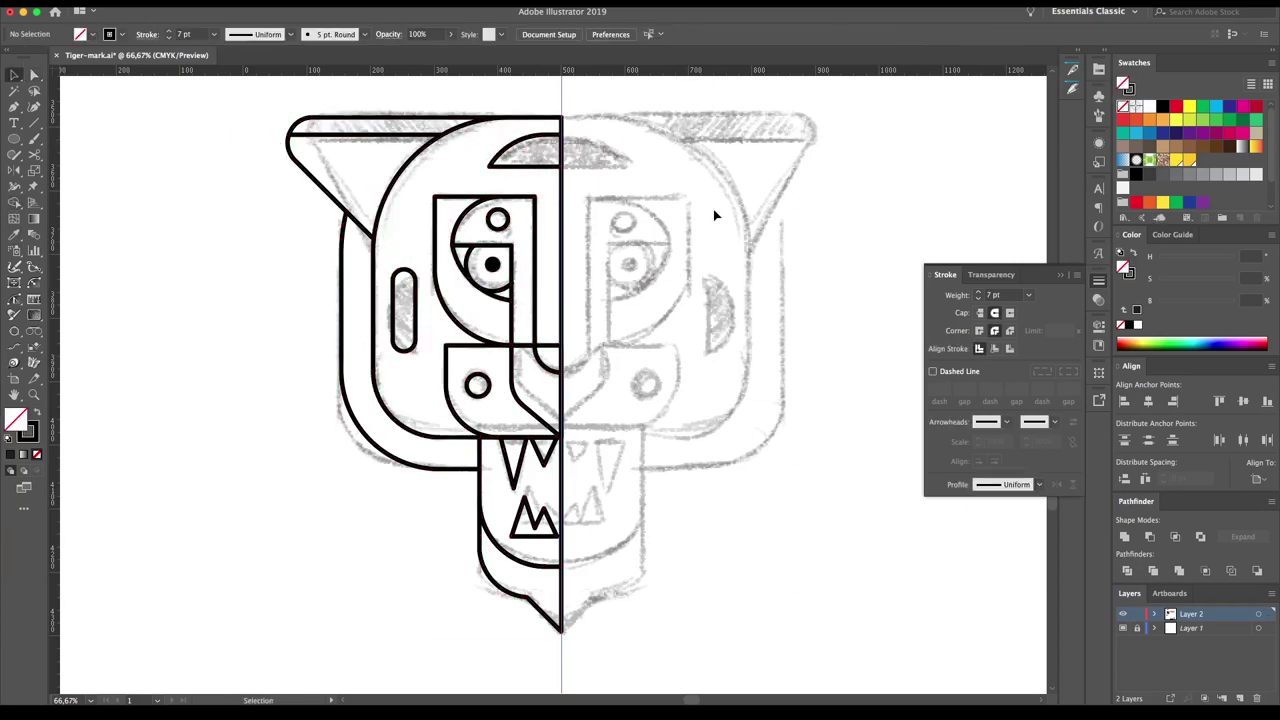
# - Reflect a copy of the whole left half across the centre to complete the head
pyautogui.hotkey('ctrl', 'a')
pyautogui.keyDown('alt'); pyautogui.click(562, 440); pyautogui.keyUp('alt')
pyautogui.hotkey('ctrl', '-')
pyautogui.hotkey('ctrl', '-')
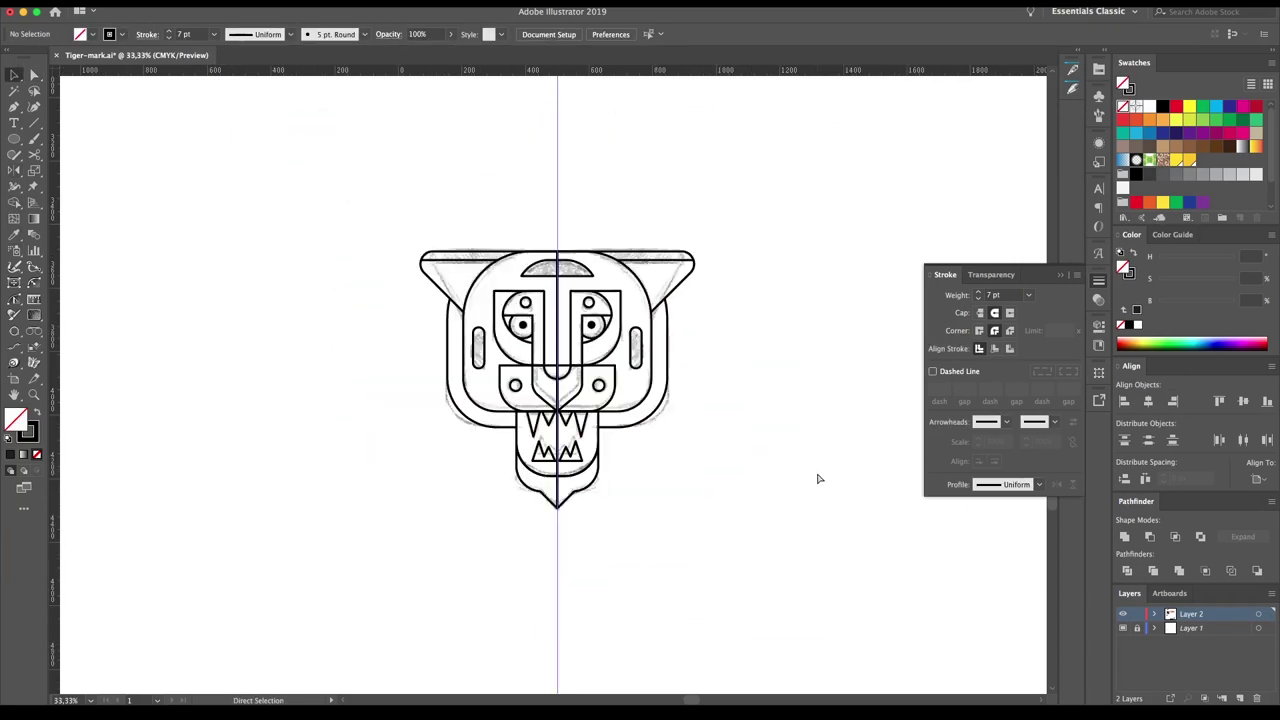
# - Lock the guides and place a copy of the whole tiger to the right
pyautogui.hotkey('ctrl', 'shift', 'a')
pyautogui.hotkey('ctrl', 'a')
pyautogui.moveTo(400, 415); pyautogui.dragTo(710, 415)
pyautogui.rightClick(768, 392)
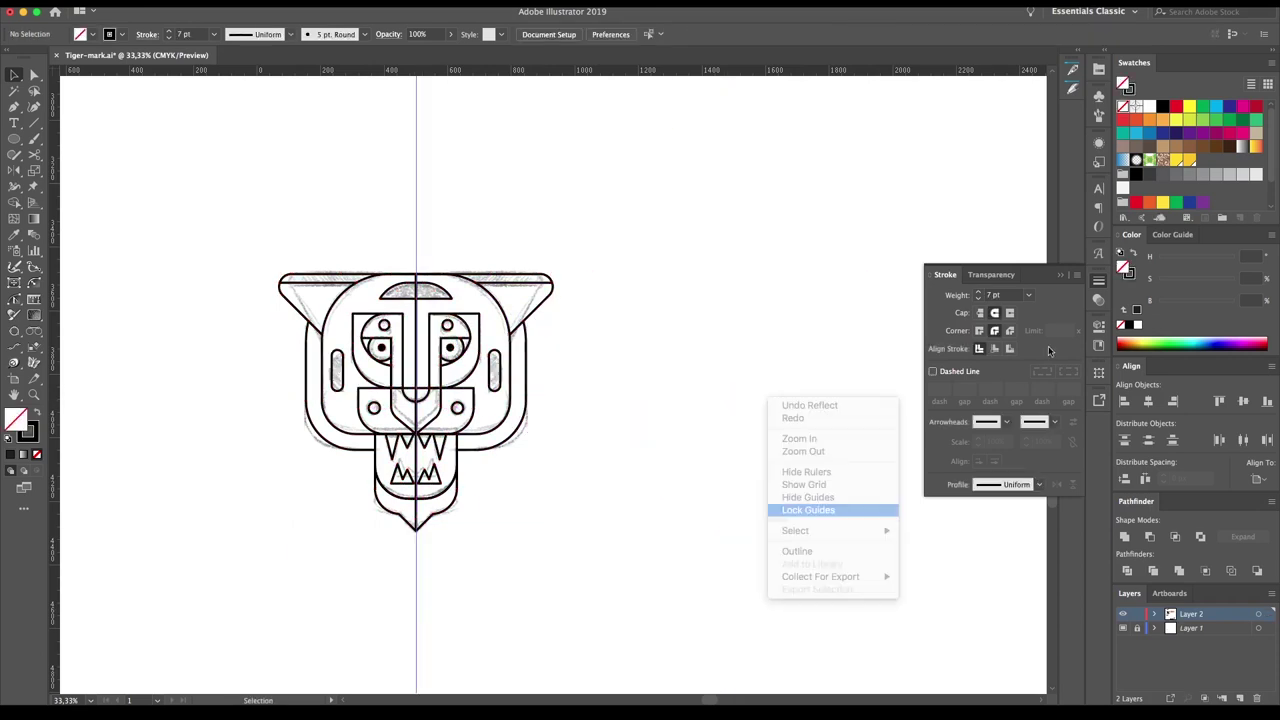
pyautogui.click(395, 322)
pyautogui.moveTo(389, 319); pyautogui.dragTo(707, 320)
pyautogui.hotkey('ctrl', 'shift', 'a')
pyautogui.hotkey('ctrl', '+')
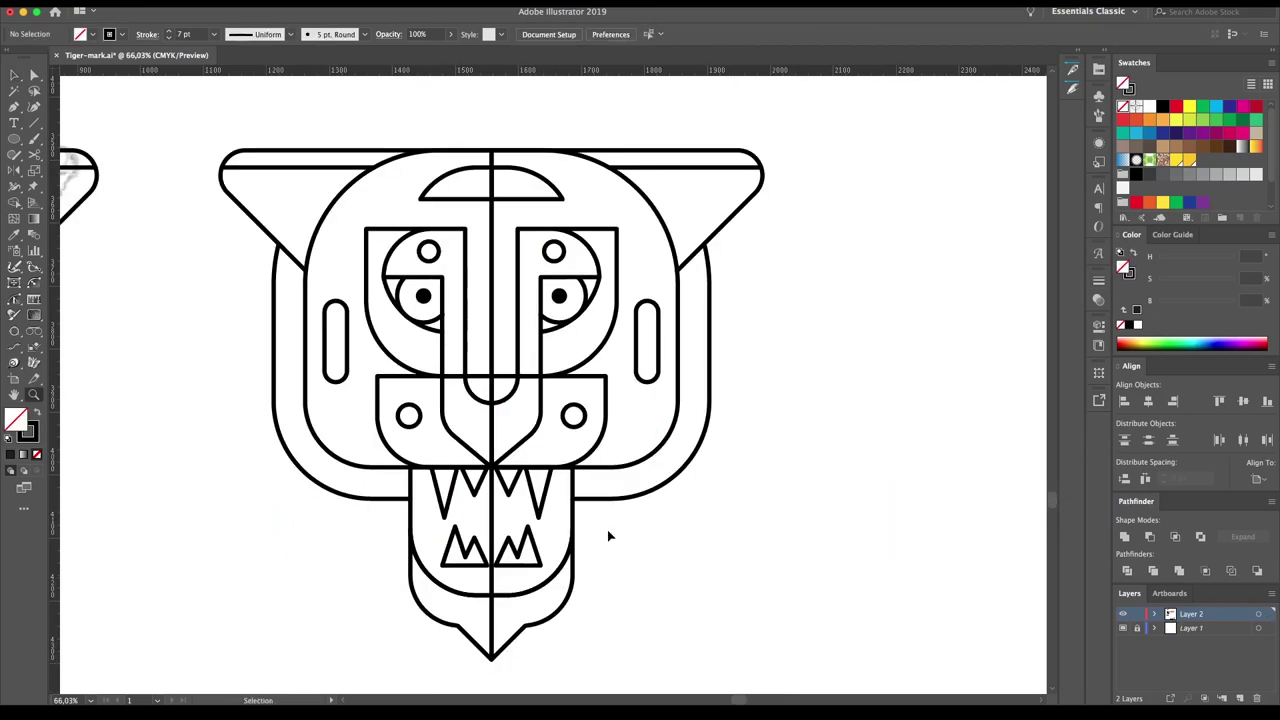
# - In the copy, nudge the right muzzle piece into place against the left half
pyautogui.click(566, 500)
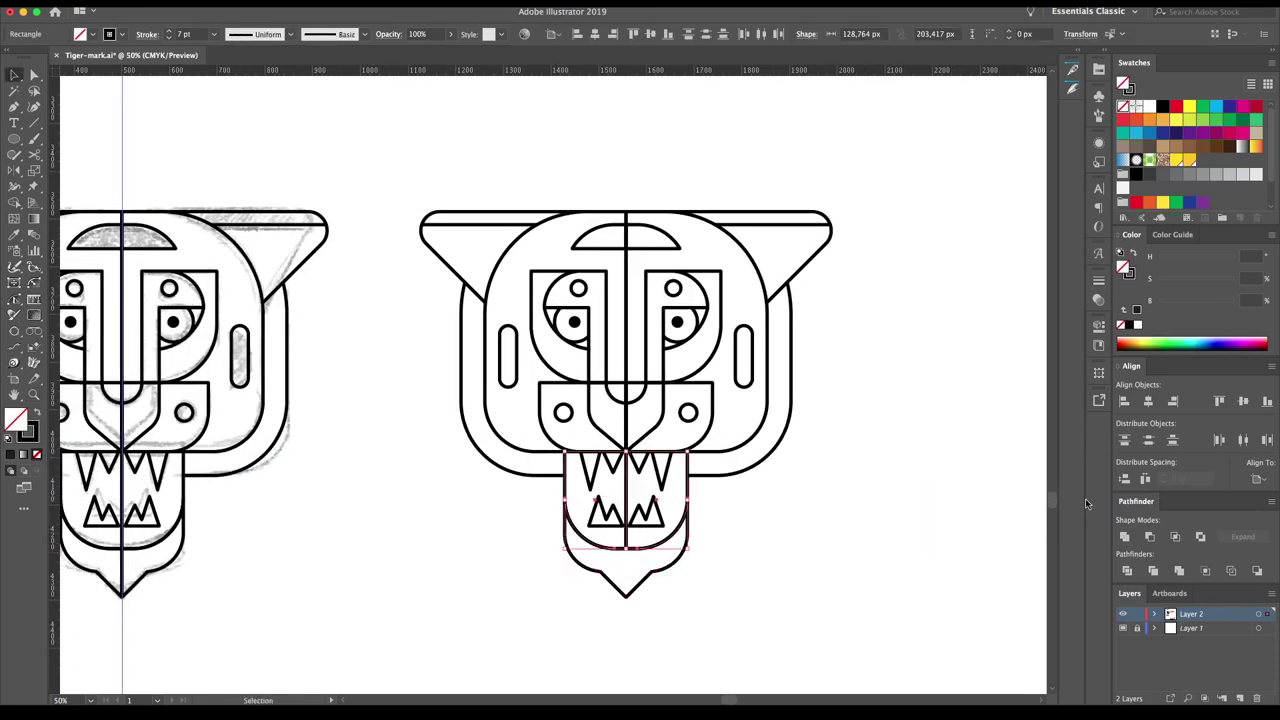
pyautogui.click(600, 238)
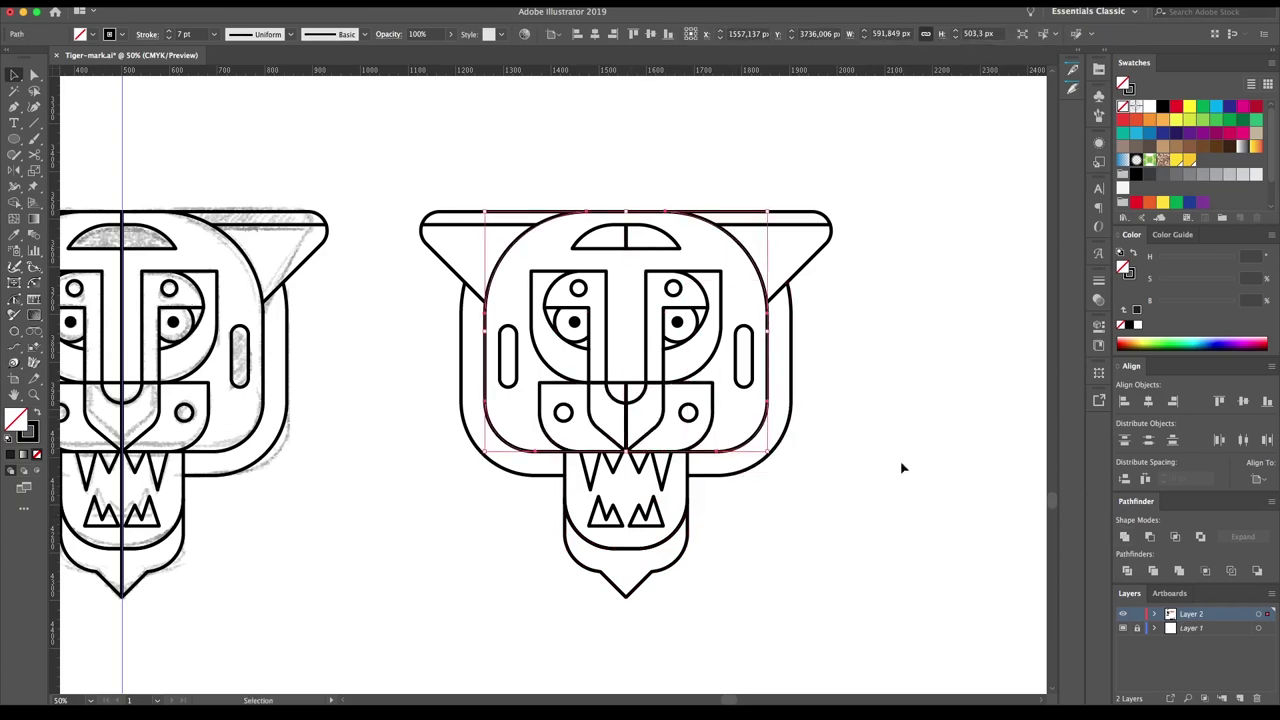
pyautogui.click(625, 425)
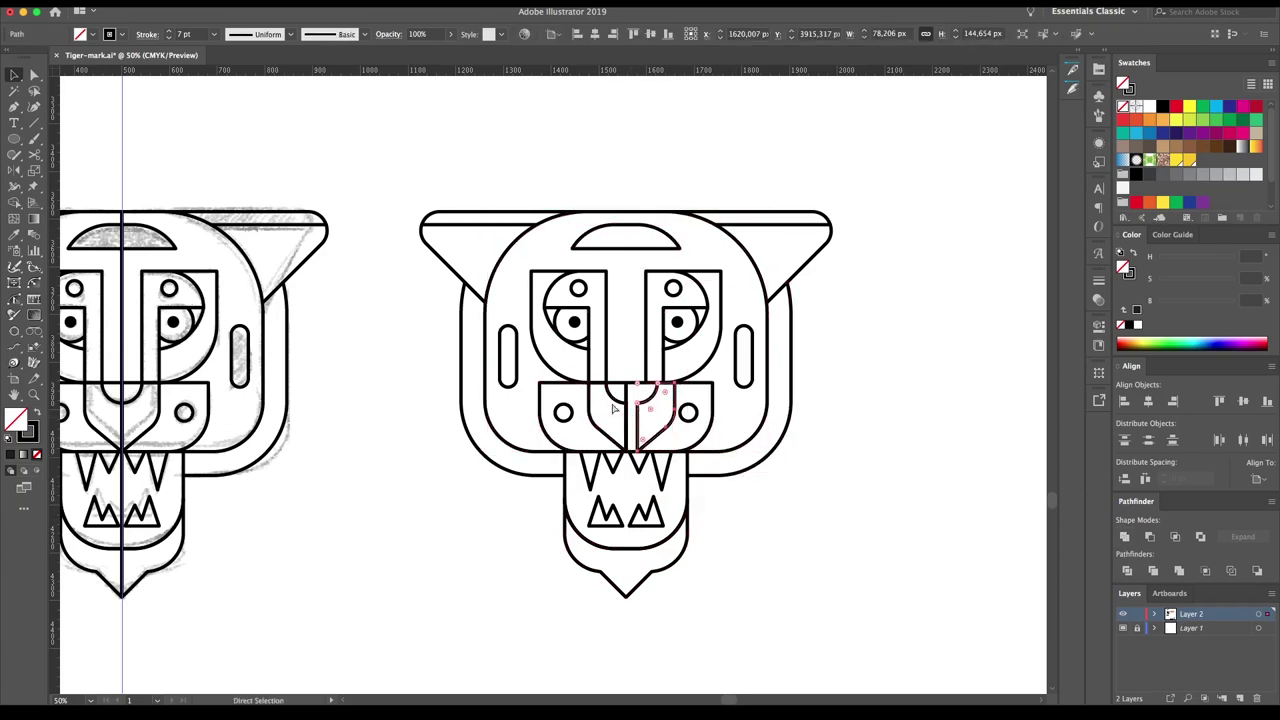
pyautogui.click(788, 427)
pyautogui.moveTo(641, 416); pyautogui.dragTo(645, 420)
pyautogui.click(648, 428)
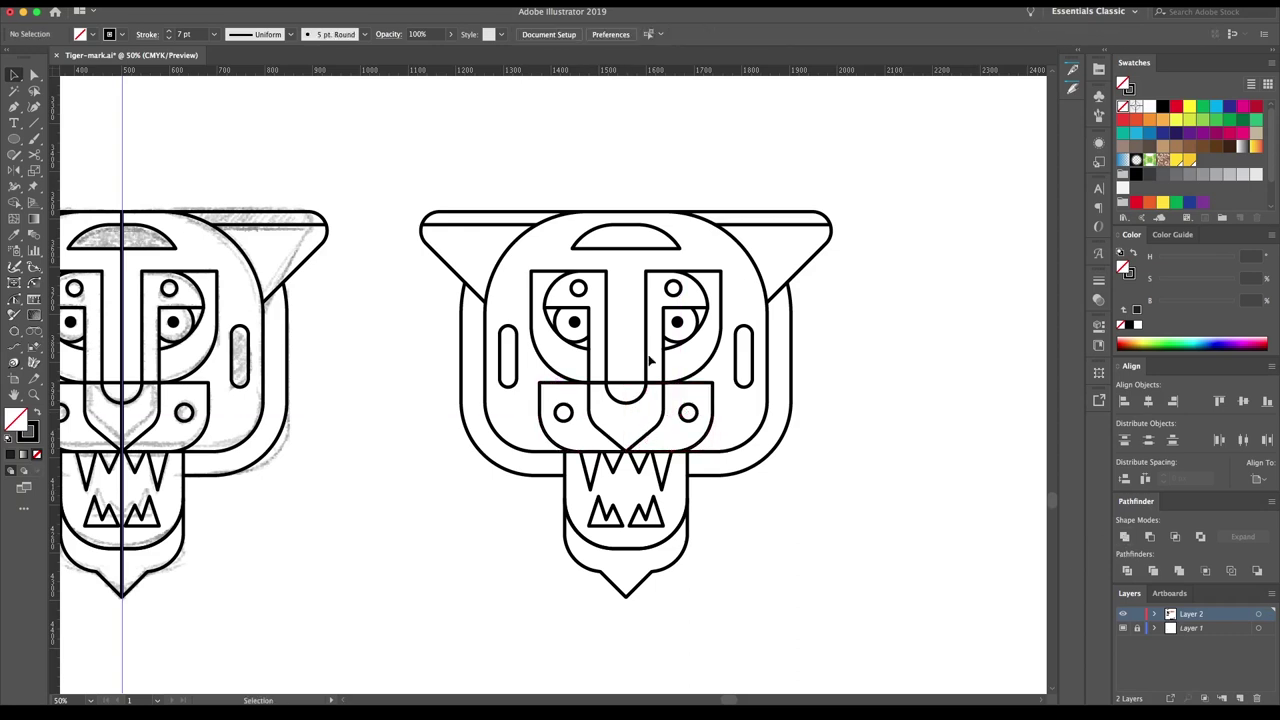
# - Edit the muzzle path's anchor points to form a single U-shaped snout
pyautogui.click(631, 398)
pyautogui.press('a')
pyautogui.click(634, 395)
pyautogui.click(848, 398)
pyautogui.press('v')
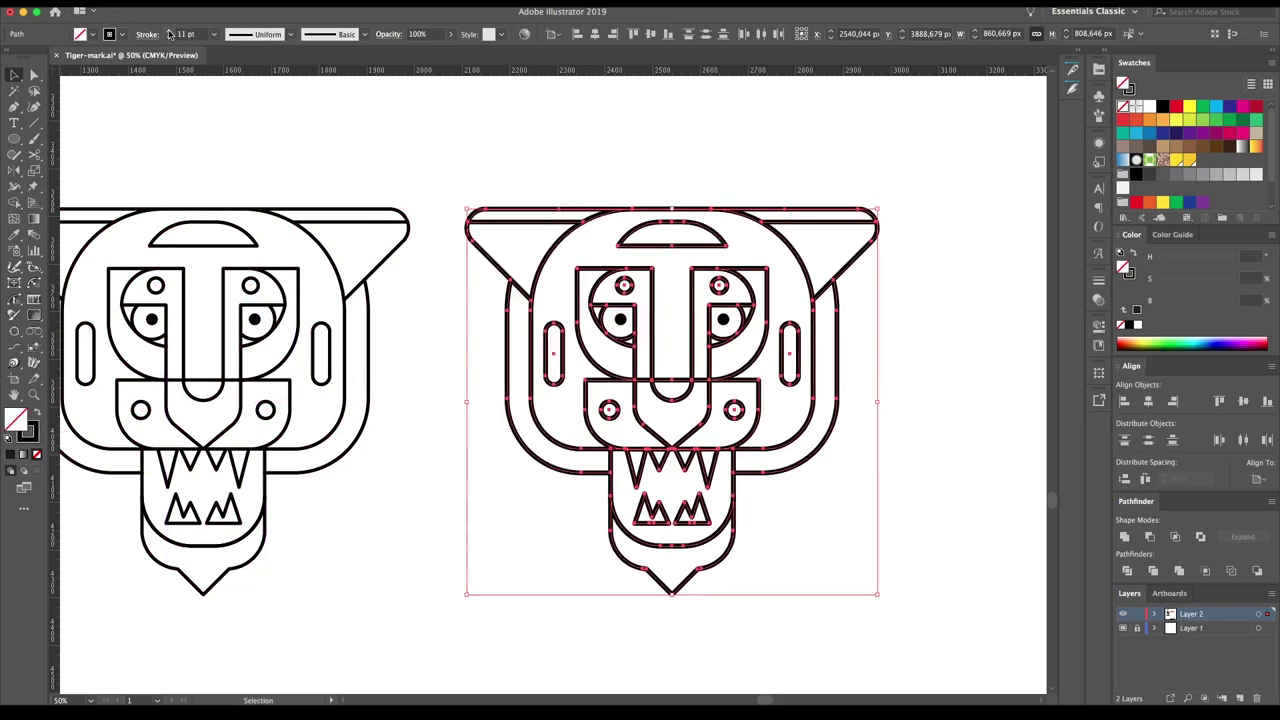
# - Select the entire right tiger and thicken its outlines to 9 pt
pyautogui.click(449, 502)
pyautogui.moveTo(906, 481); pyautogui.dragTo(815, 481)
pyautogui.moveTo(824, 177); pyautogui.dragTo(337, 598)
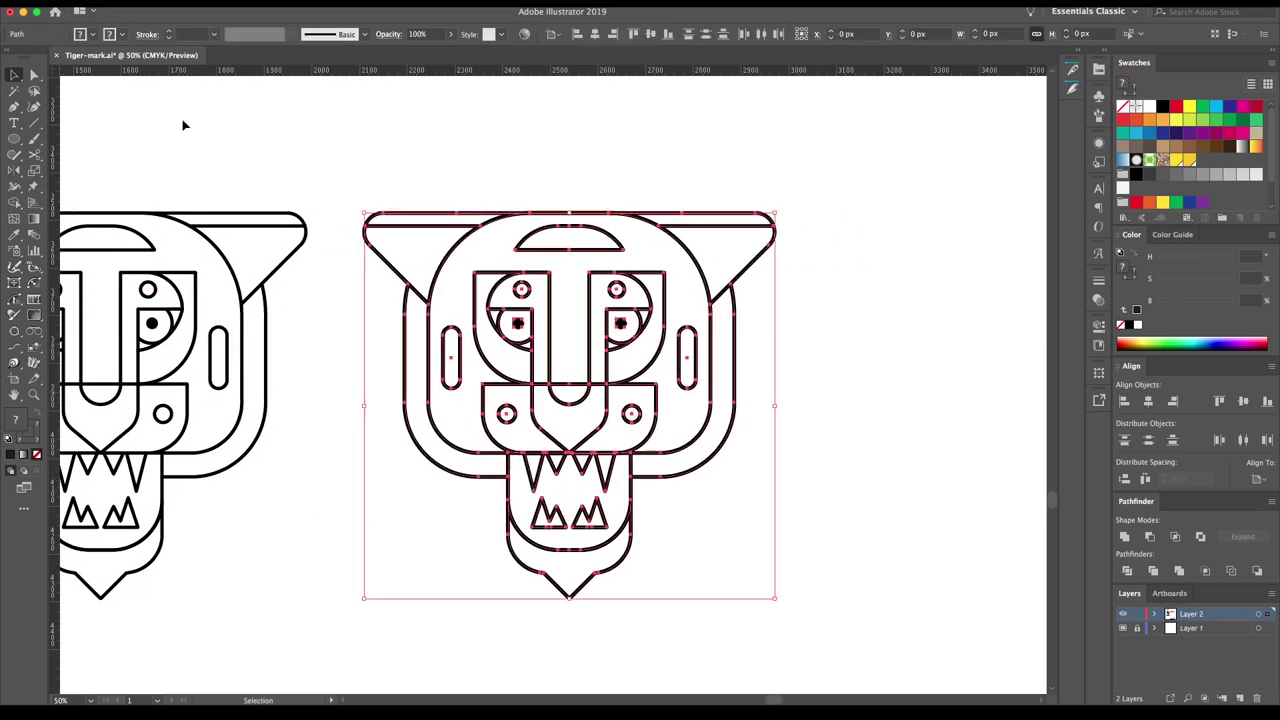
pyautogui.press('Up')
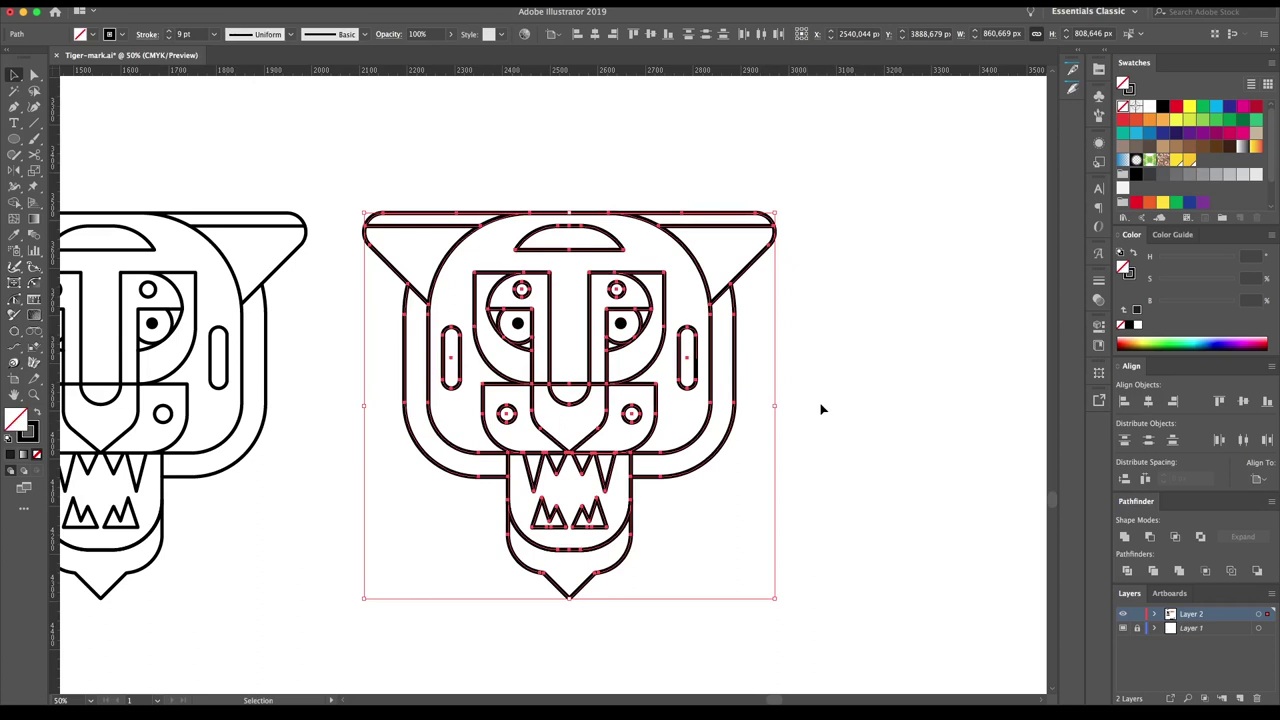
pyautogui.moveTo(827, 247); pyautogui.dragTo(384, 604)
# - With the Live Paint Bucket, fill the face red, left eye box orange, lower face beige
pyautogui.click(9, 188)
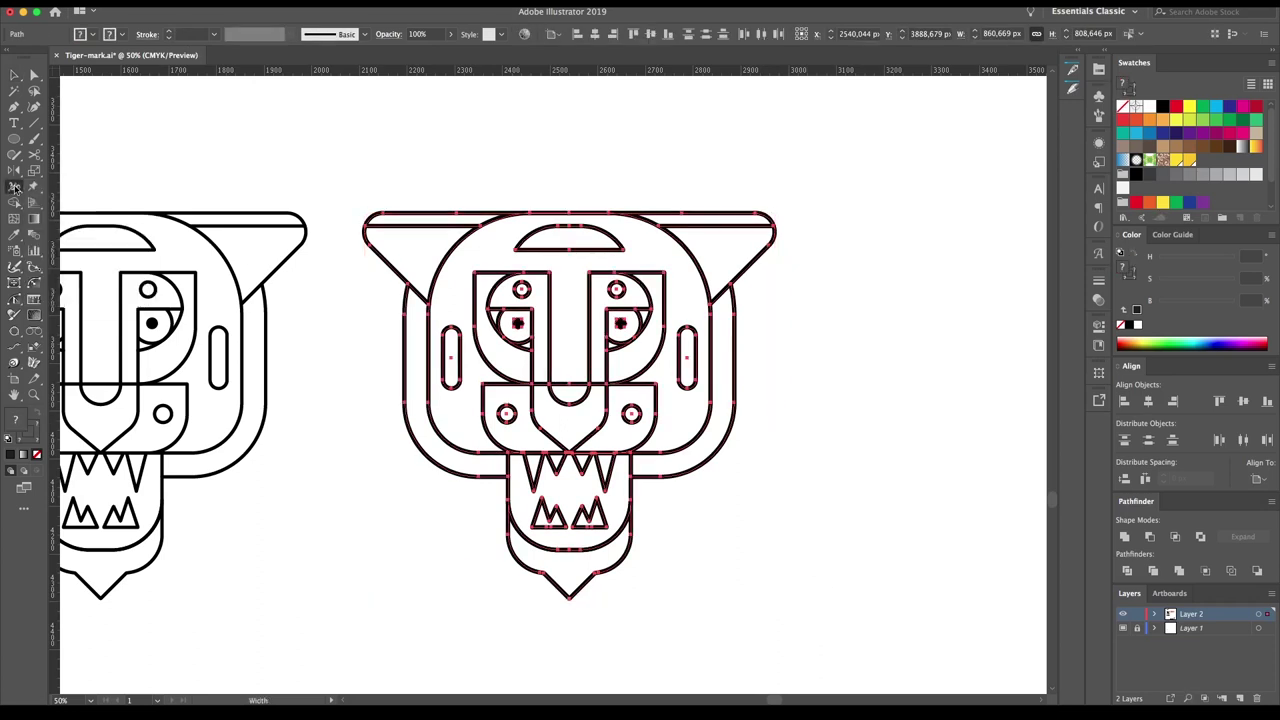
pyautogui.moveTo(14, 202); pyautogui.dragTo(130, 217)
pyautogui.click(567, 301)
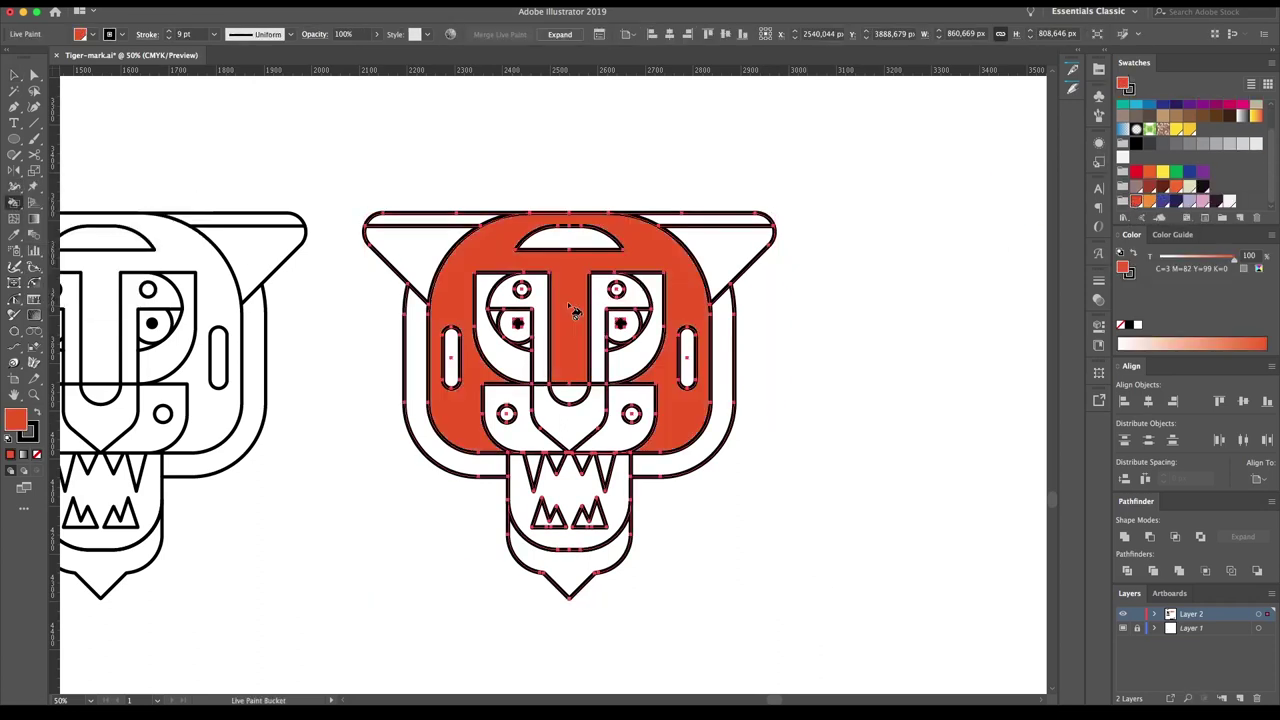
pyautogui.press('Right')
pyautogui.click(640, 360)
pyautogui.click(531, 357)
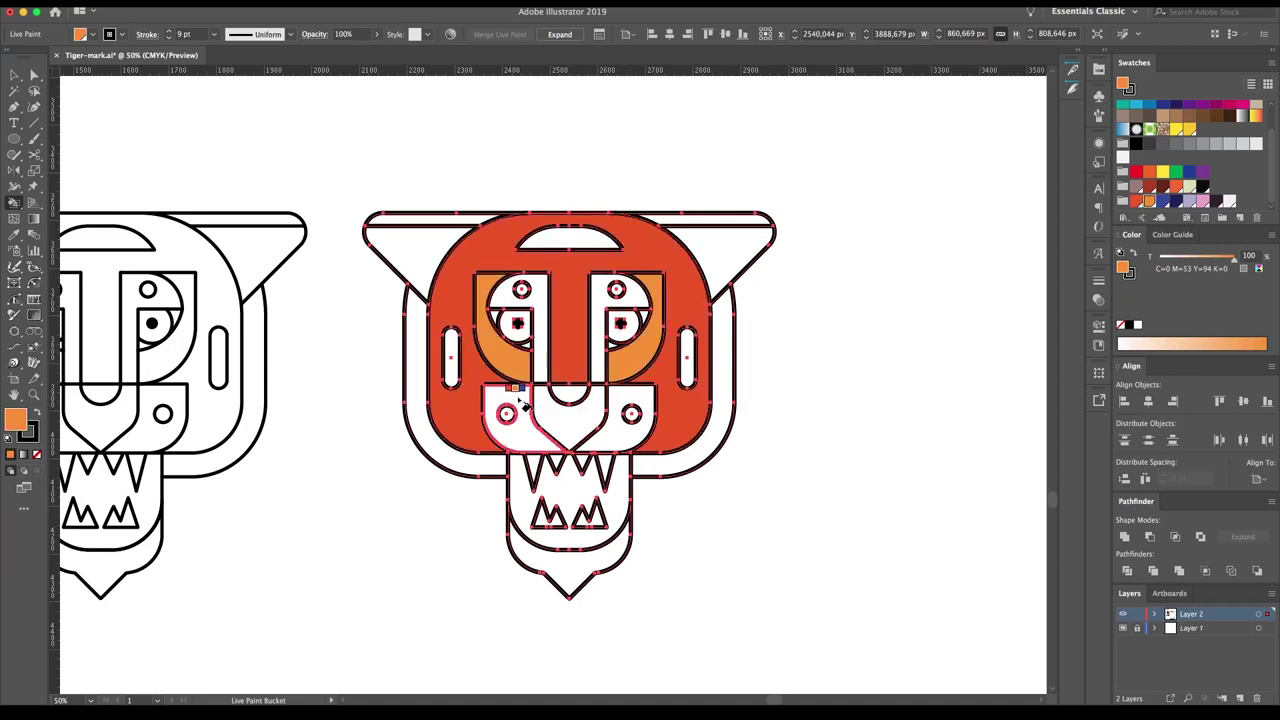
pyautogui.press('Right')
pyautogui.moveTo(509, 420); pyautogui.dragTo(535, 352)
# - Fill the forehead arc and cheek slot black, the nose blue, and the mouth black
pyautogui.press('Left')
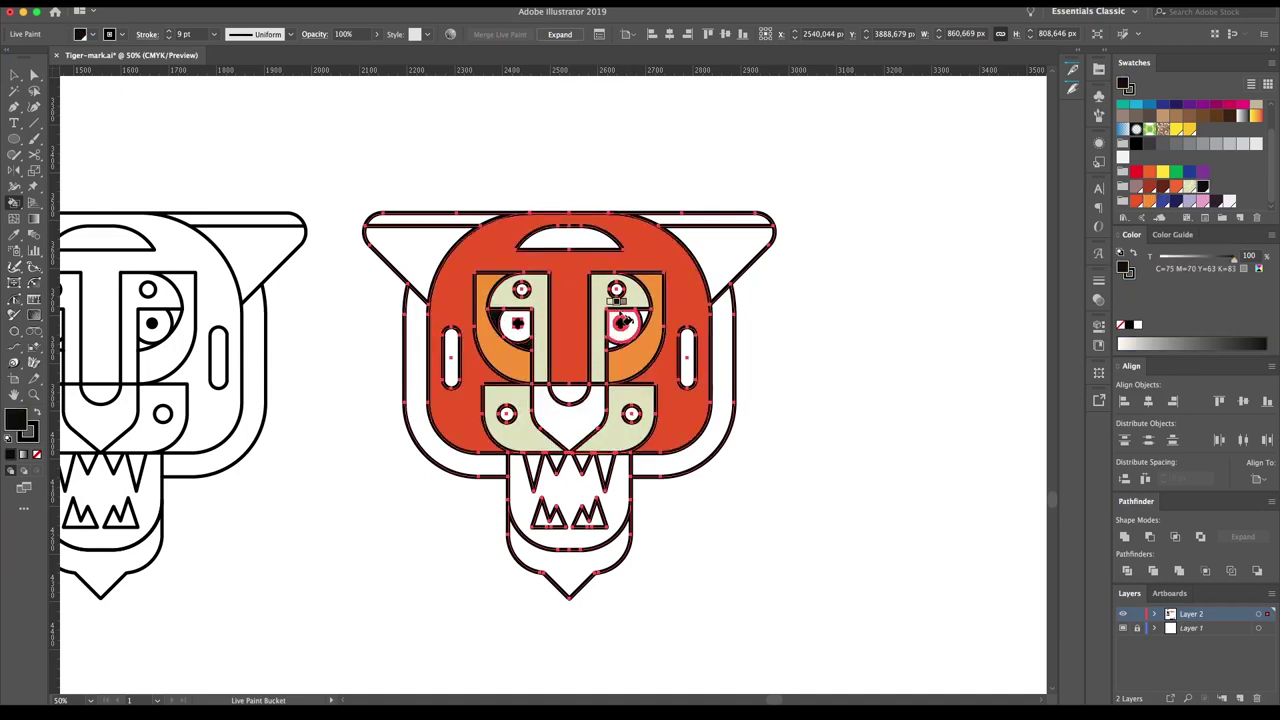
pyautogui.click(567, 238)
pyautogui.click(686, 357)
pyautogui.press('Left')
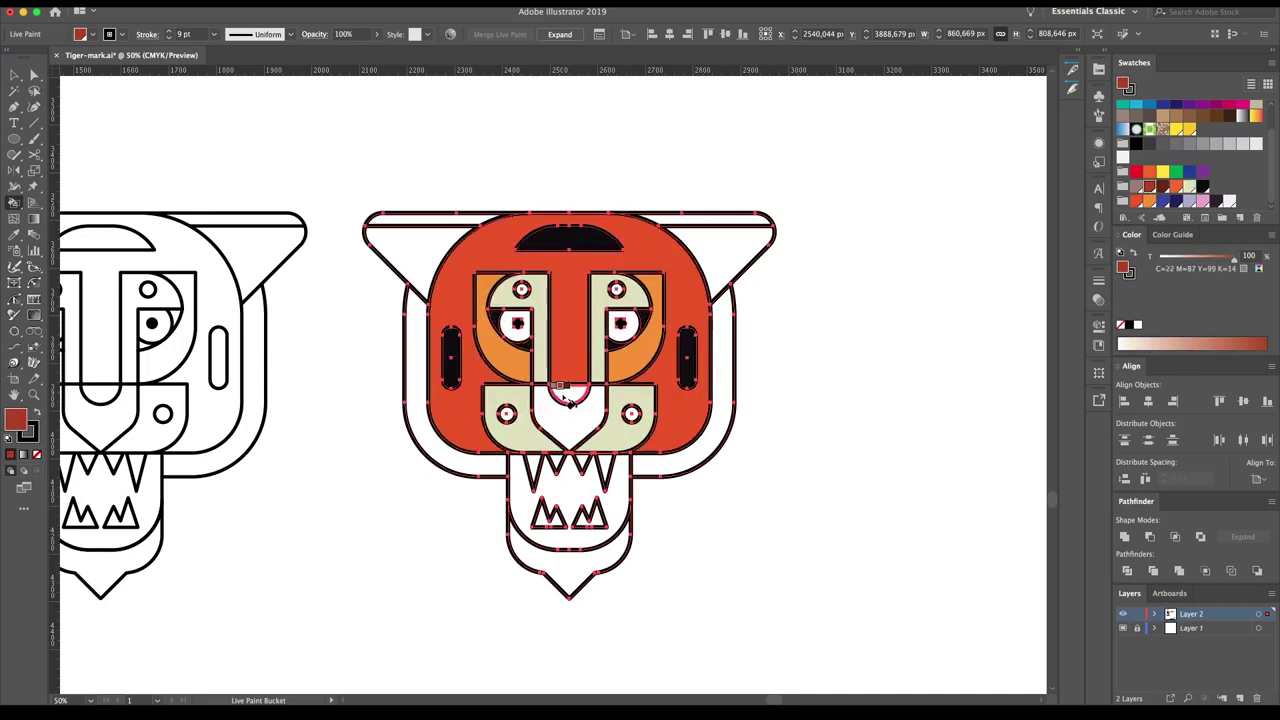
pyautogui.press('Right')
pyautogui.click(588, 425)
pyautogui.click(580, 492)
# - Fill both cheek bands cream, both ears black, and the chin area cream
pyautogui.press('Left')
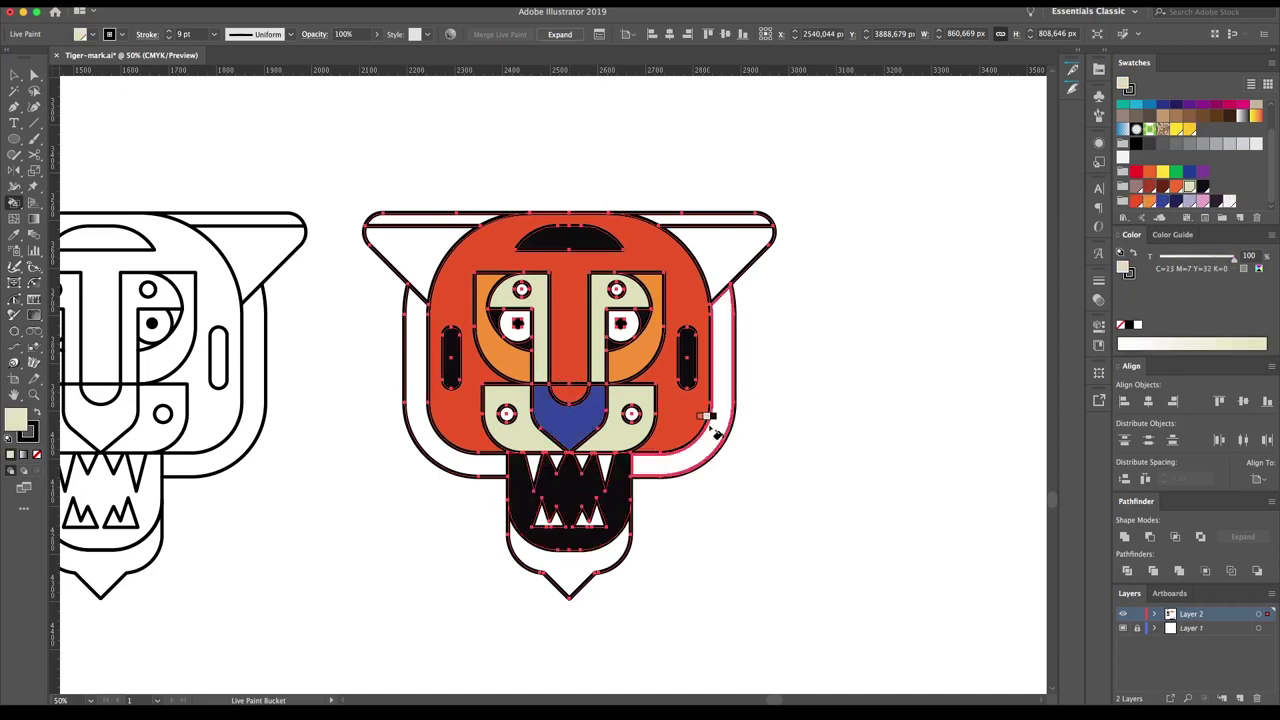
pyautogui.click(709, 420)
pyautogui.click(418, 380)
pyautogui.click(395, 250)
pyautogui.click(738, 240)
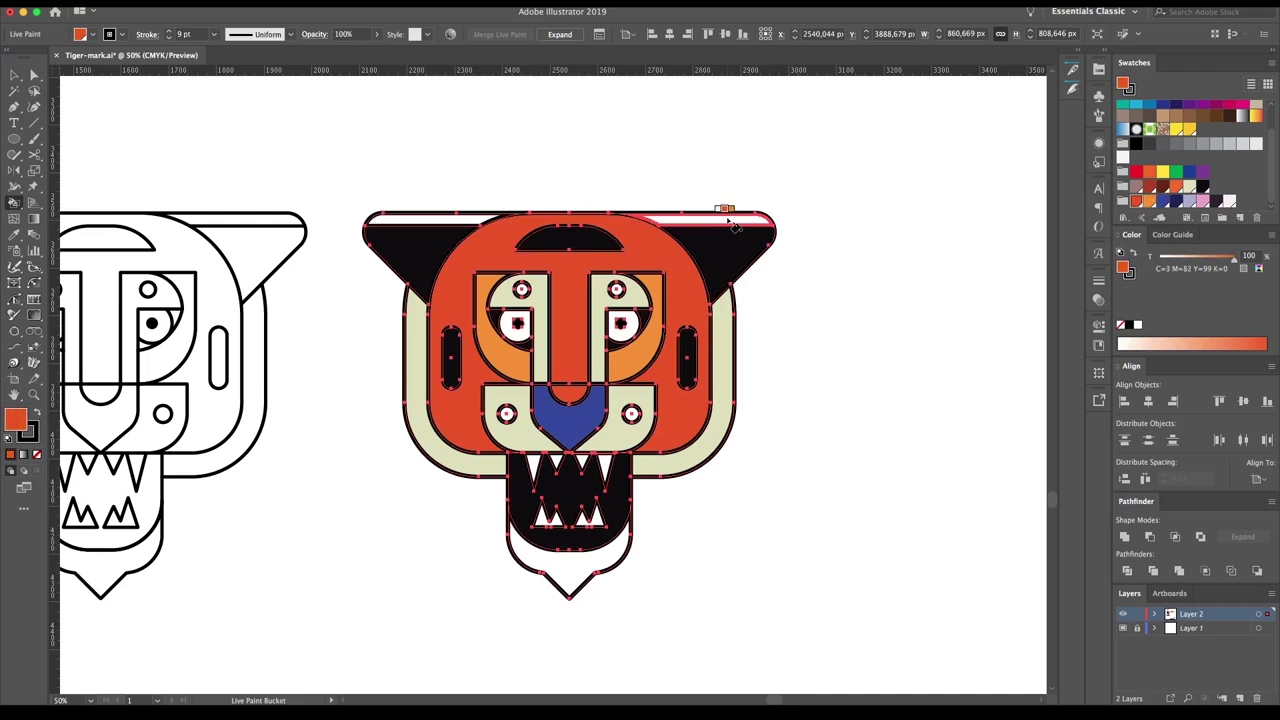
pyautogui.press('Left')
pyautogui.click(588, 570)
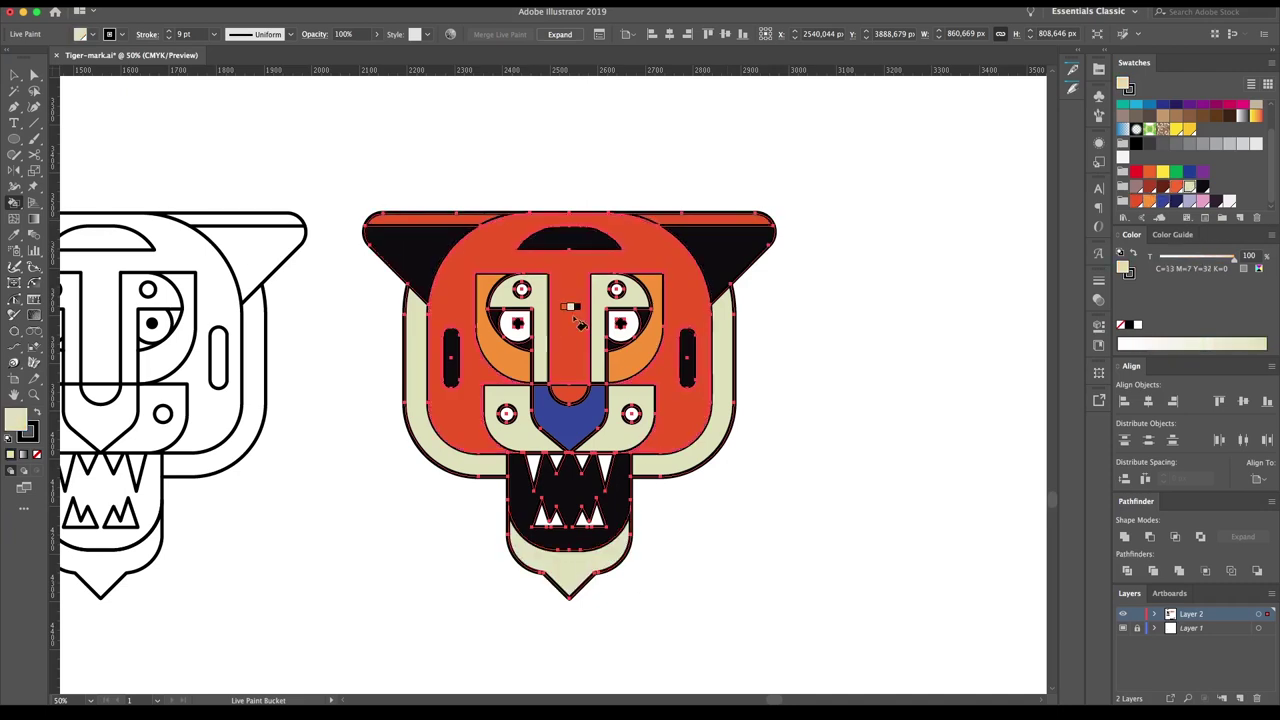
# - Cycle the paint swatch through white to black, then zoom out to the whole artwork
pyautogui.press('Up')
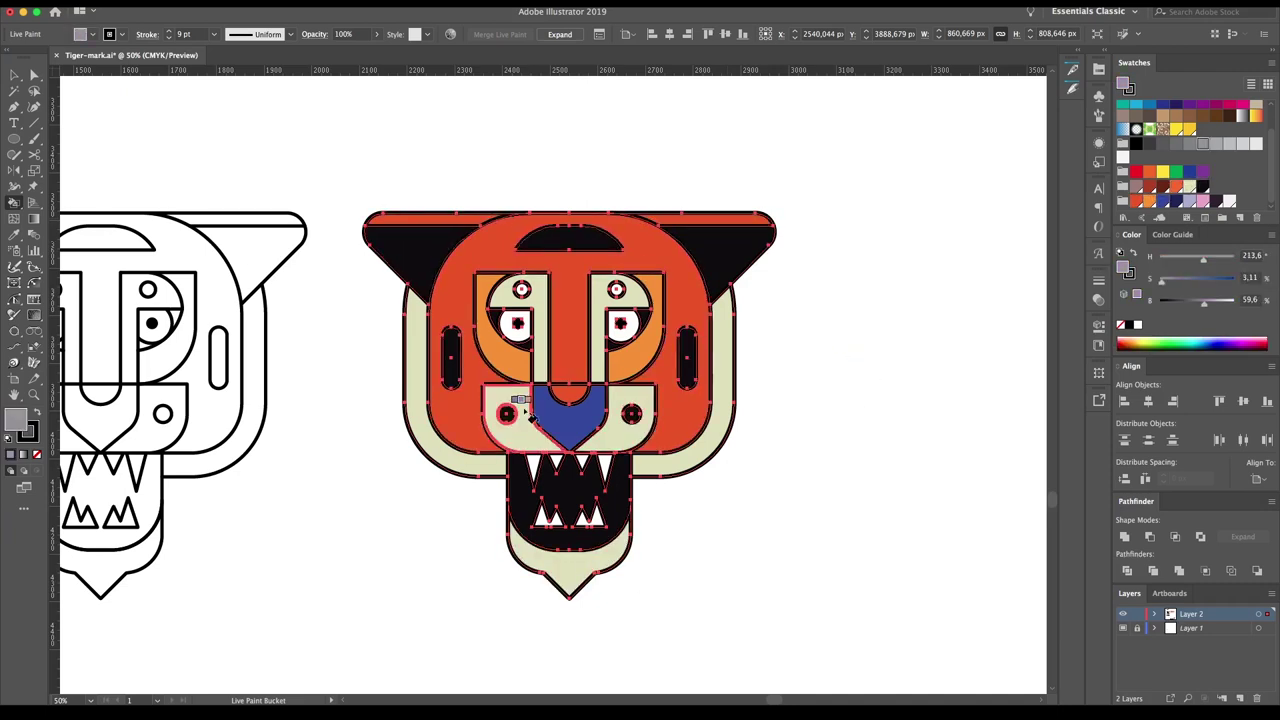
pyautogui.press('Up')
pyautogui.press('Up')
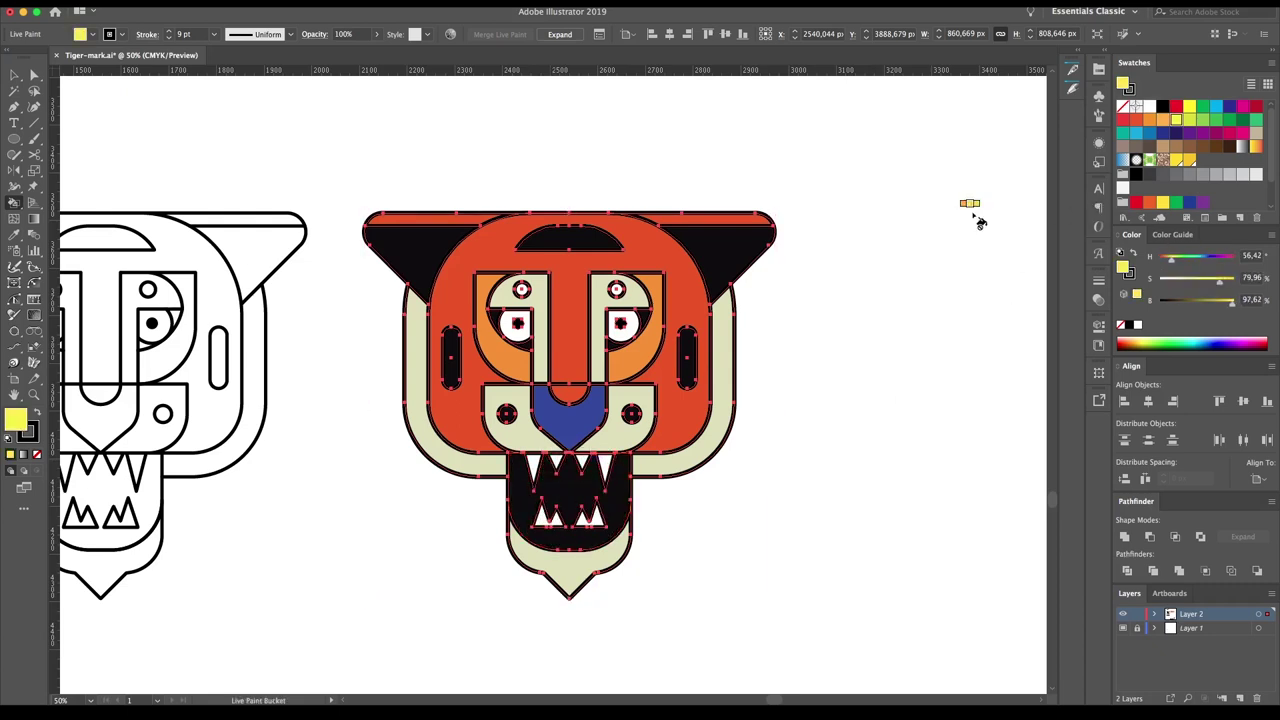
pyautogui.press('Up')
pyautogui.press('Up')
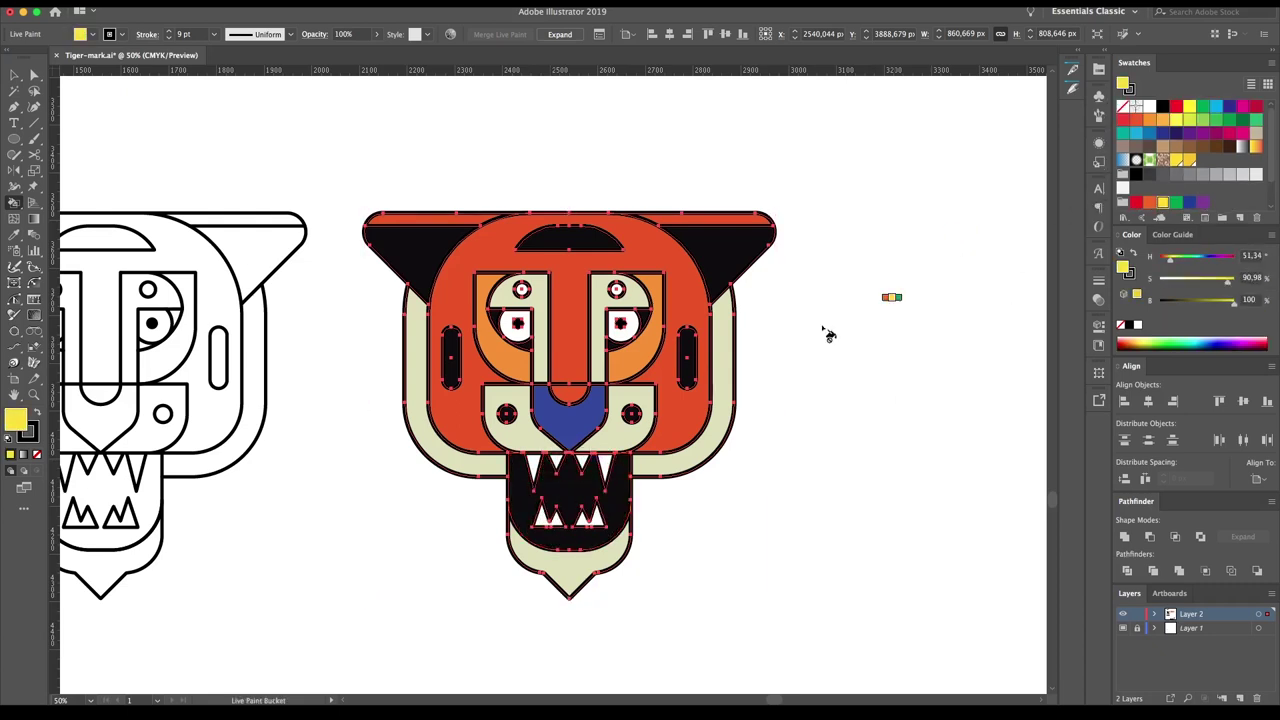
pyautogui.press('v')
pyautogui.hotkey('ctrl', '-')
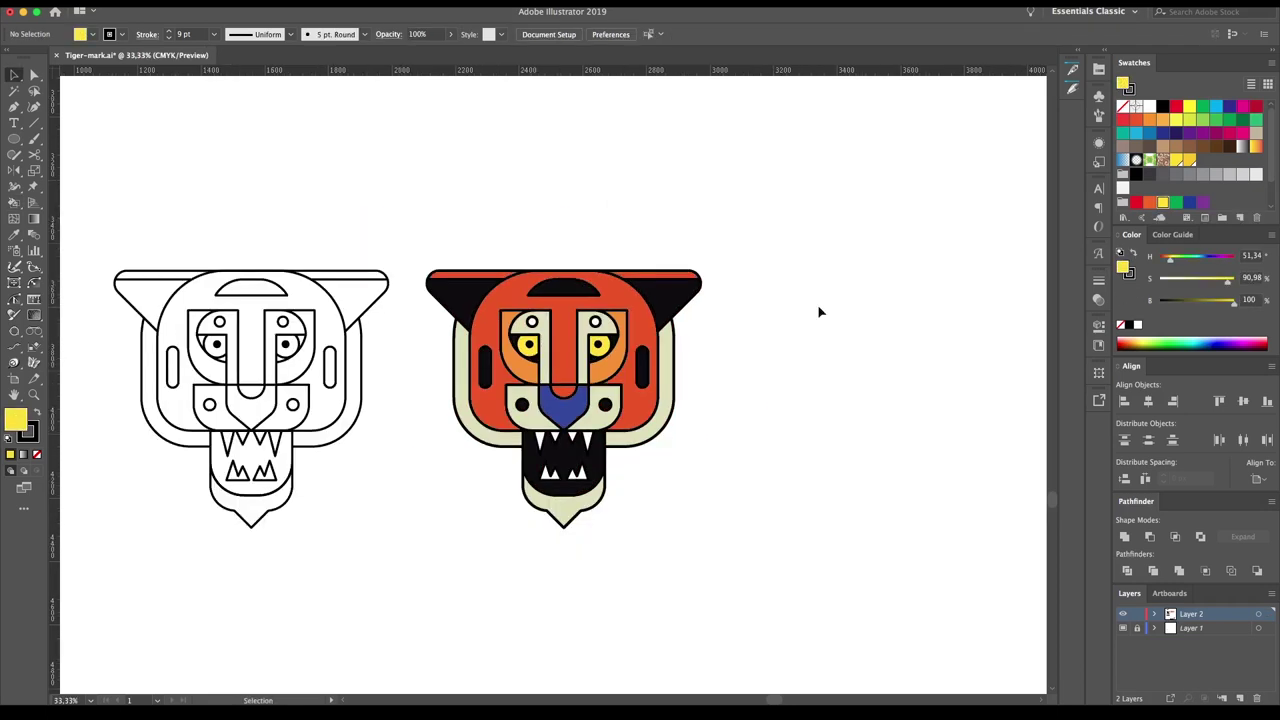
# - Duplicate the coloured tiger to the right, ungroup it, and delete its black outline strokes
pyautogui.moveTo(820, 309); pyautogui.dragTo(323, 557)
pyautogui.keyDown('alt'); pyautogui.moveTo(420, 400); pyautogui.dragTo(730, 400); pyautogui.keyUp('alt')
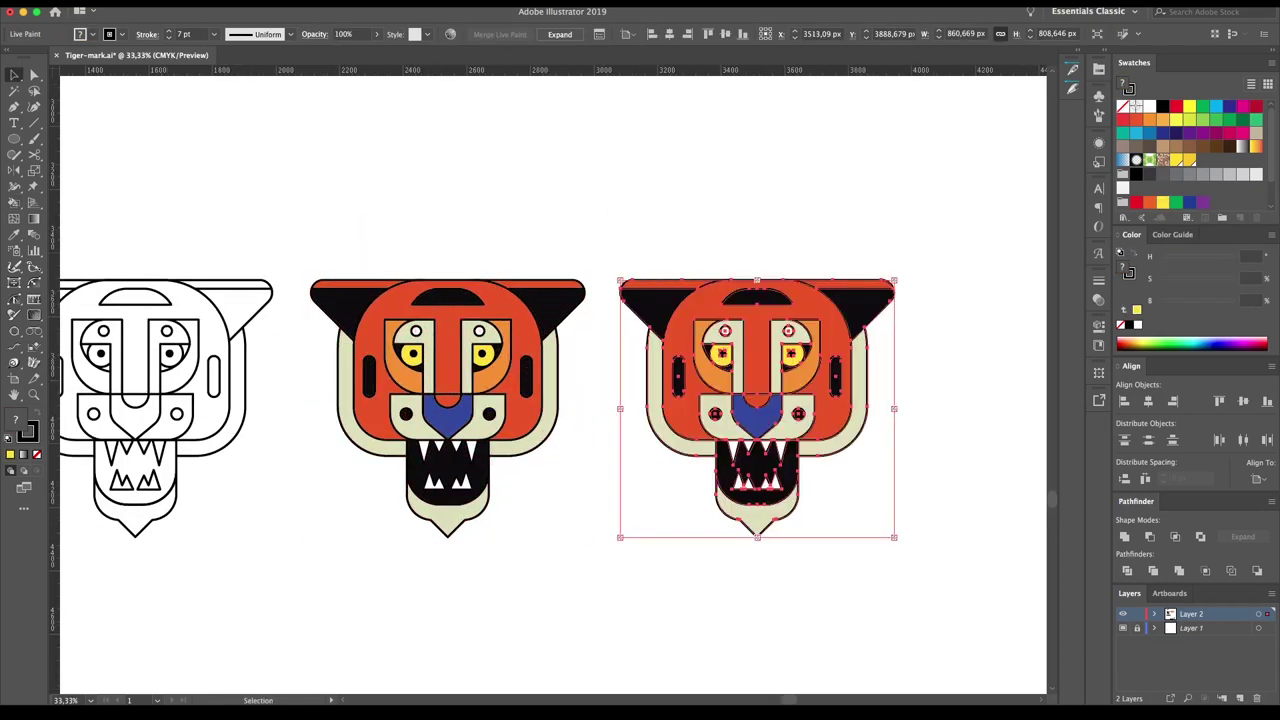
pyautogui.click(190, 148)
pyautogui.hscroll(5, 622, 441)
pyautogui.rightClick(530, 371)
pyautogui.click(575, 486)
pyautogui.click(666, 451)
pyautogui.moveTo(664, 450); pyautogui.dragTo(918, 441)
pyautogui.press('Delete')
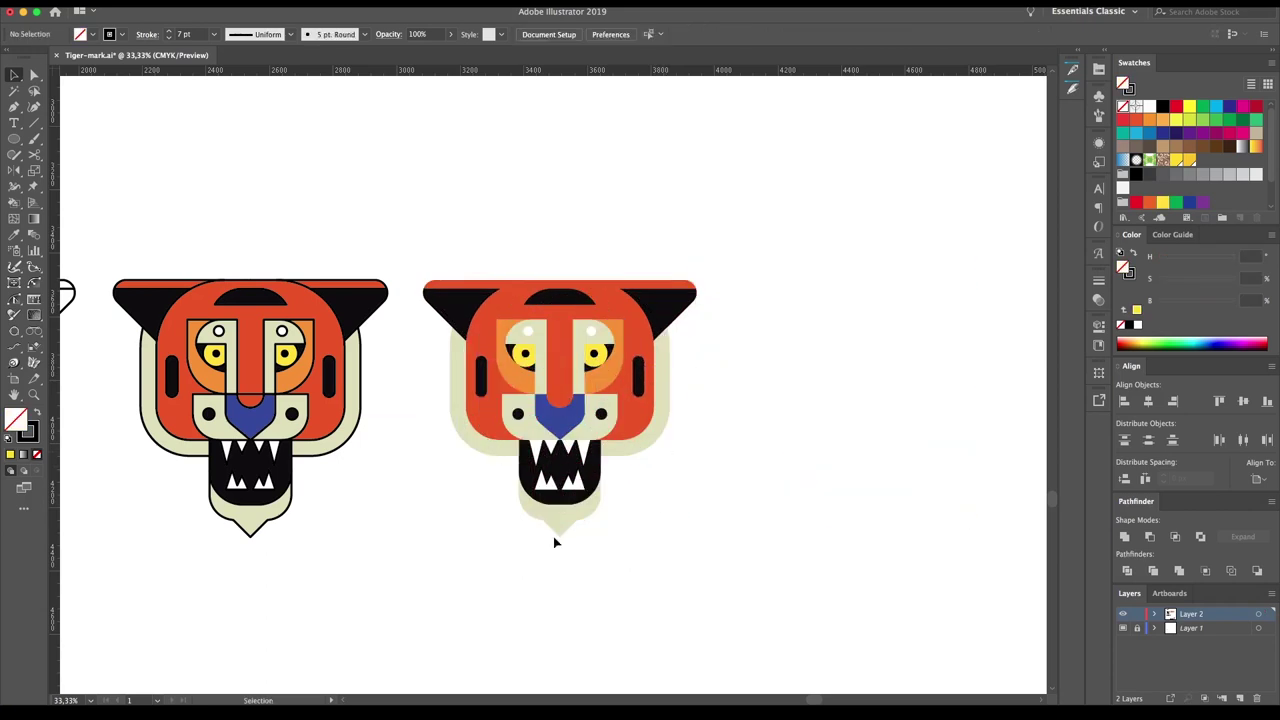
# - Live-paint the eye's top circle black on the outline-free tiger
pyautogui.click(558, 527)
pyautogui.hotkey('ctrl', '+')
pyautogui.hotkey('ctrl', '+')
pyautogui.press('k')
pyautogui.click(607, 250)
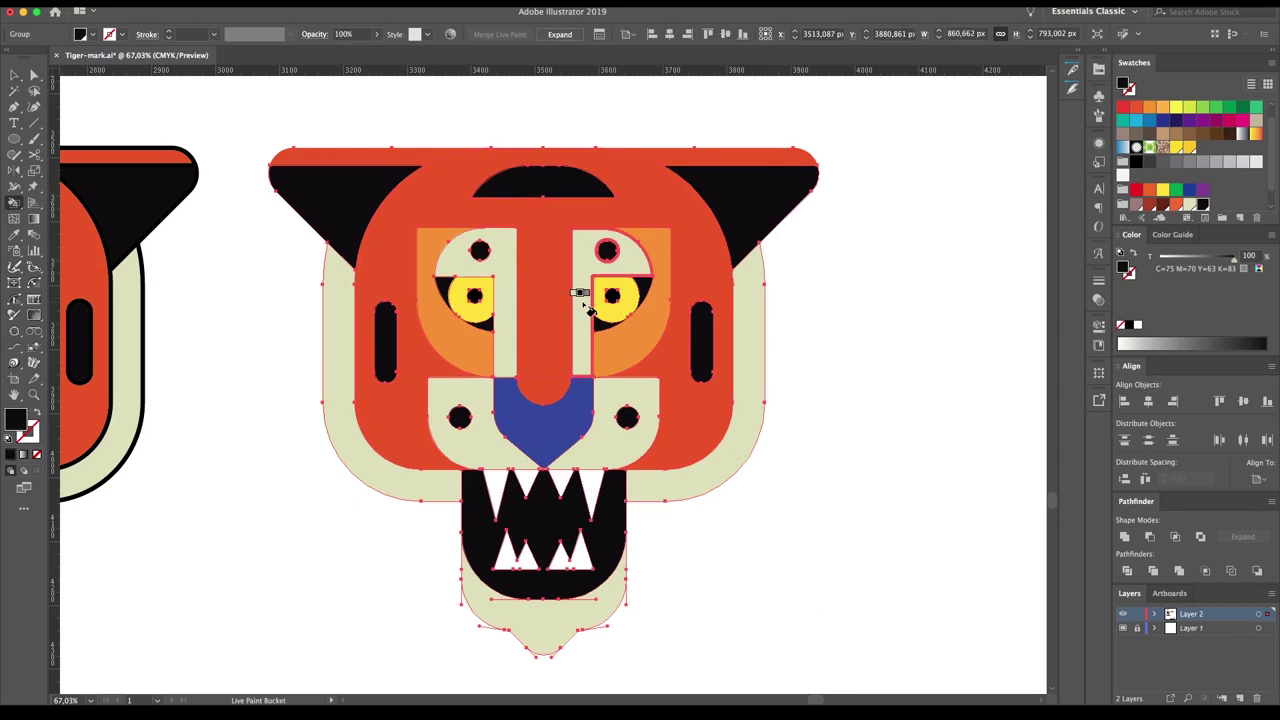
pyautogui.hotkey('ctrl', '-')
pyautogui.press('v')
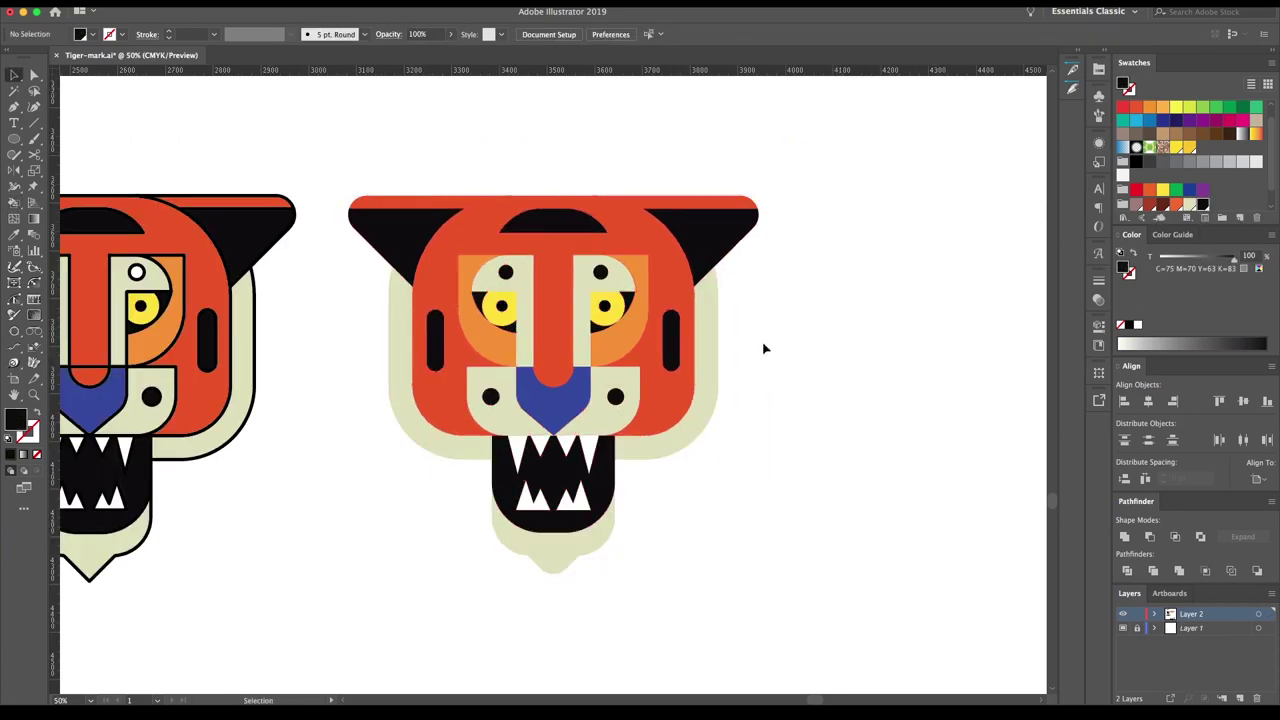
# - Expand the live paint tiger into plain shapes and ungroup them
pyautogui.click(180, 0)
pyautogui.click(176, 151)
pyautogui.click(674, 434)
pyautogui.rightClick(591, 336)
pyautogui.click(622, 446)
pyautogui.hotkey('ctrl', 'shift', 'a')
# - Recolour the cream eye and muzzle shapes white and delete the cream backing shapes
pyautogui.click(612, 316)
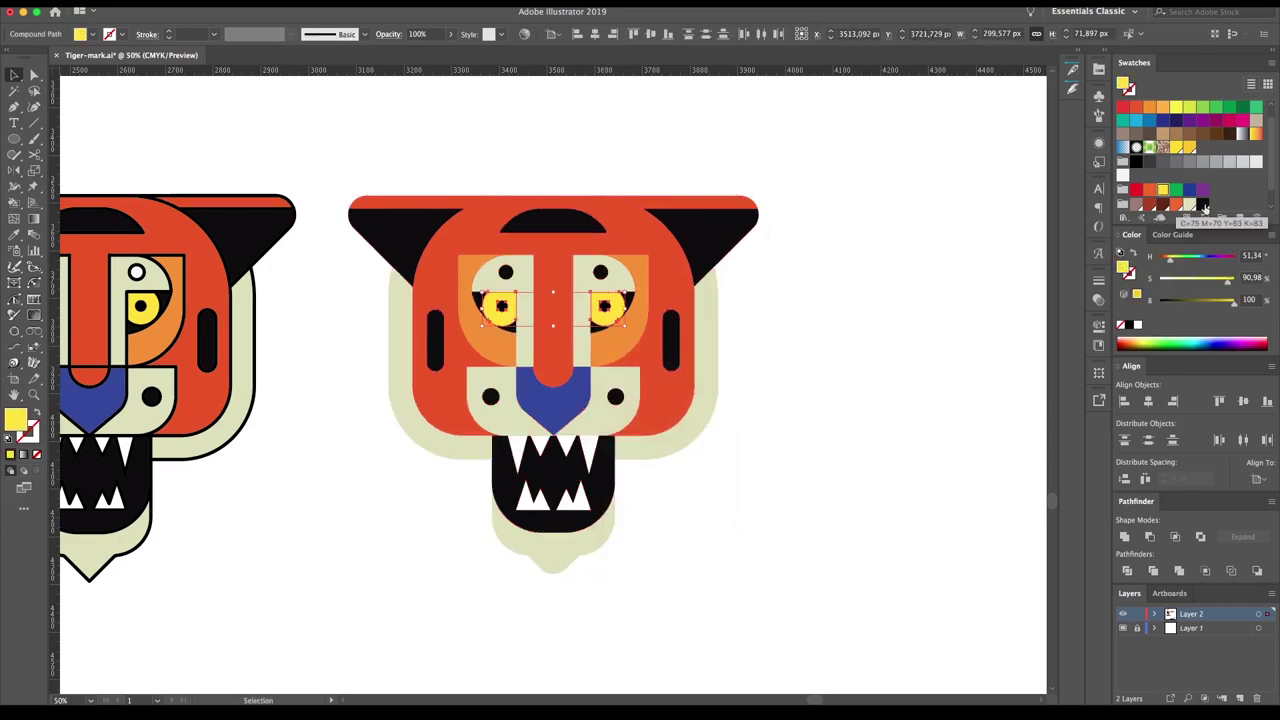
pyautogui.click(610, 285)
pyautogui.keyDown('shift'); pyautogui.click(500, 292); pyautogui.keyUp('shift')
pyautogui.keyDown('shift'); pyautogui.click(560, 420); pyautogui.keyUp('shift')
pyautogui.click(1136, 105)
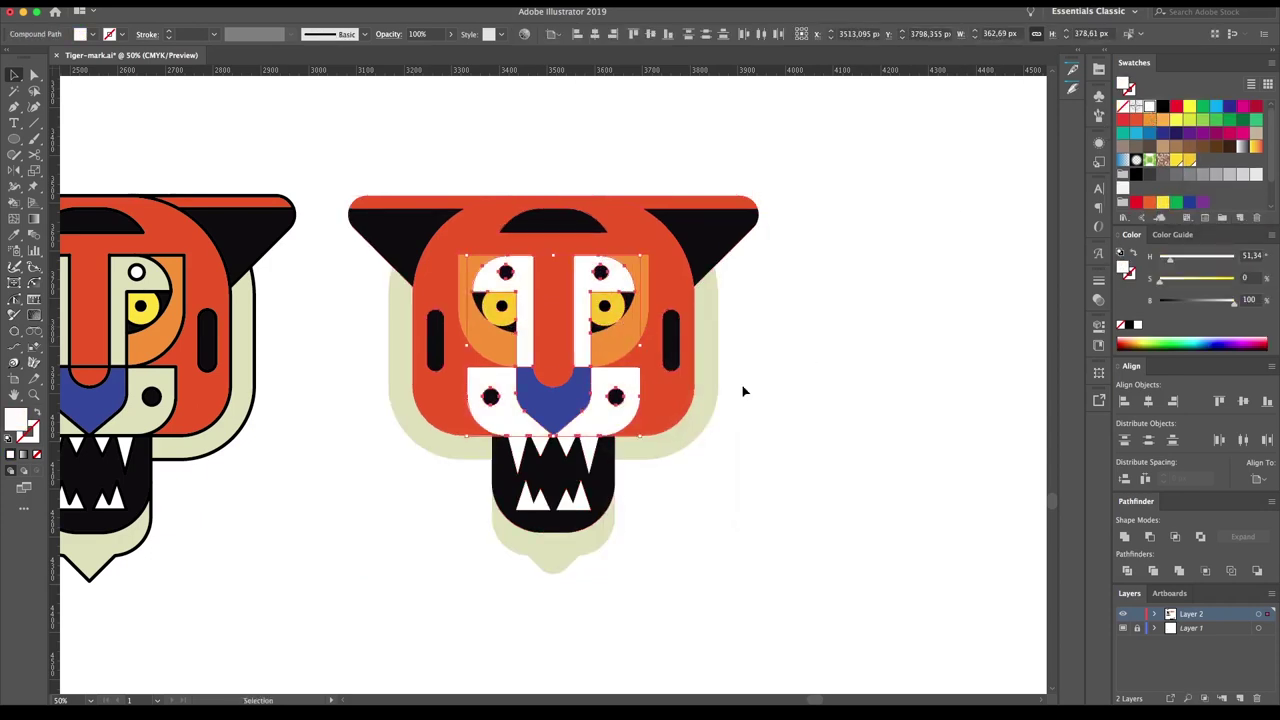
pyautogui.click(705, 445)
pyautogui.press('Delete')
# - Duplicate the head to the right and make it a compound path for a black silhouette
pyautogui.moveTo(869, 201); pyautogui.dragTo(724, 216)
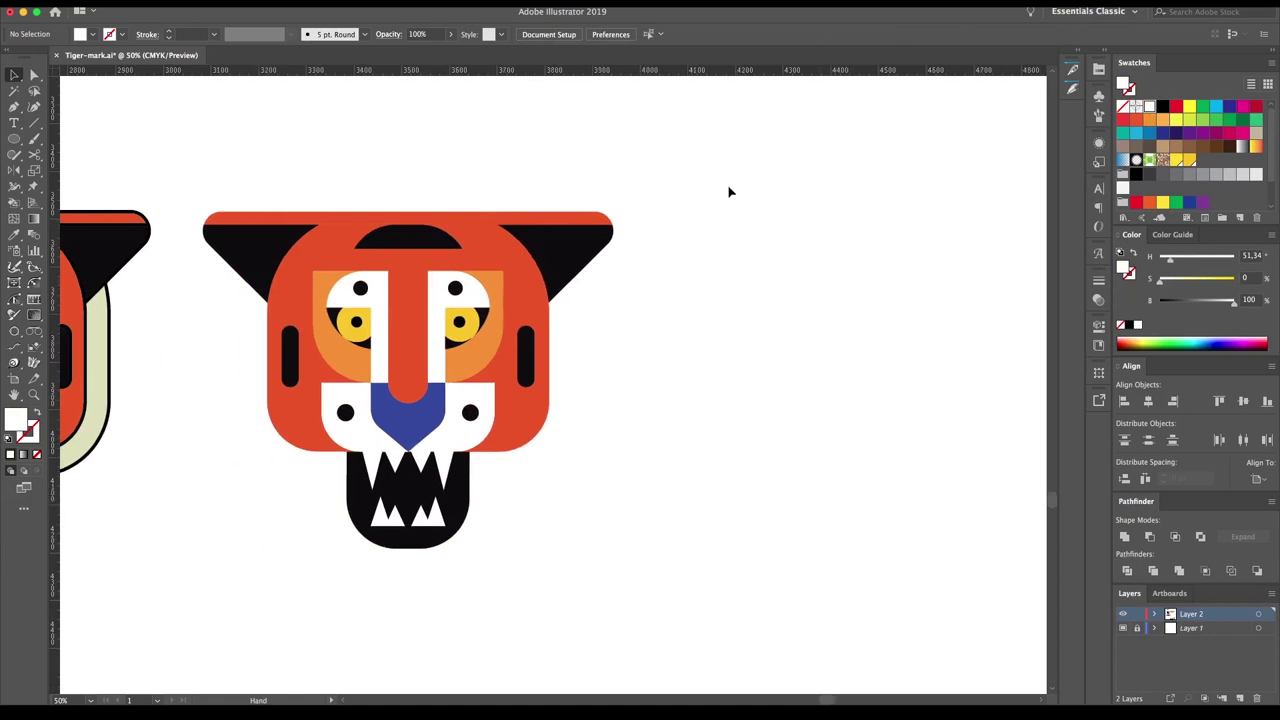
pyautogui.moveTo(290, 360)
pyautogui.mouseDown()
pyautogui.moveTo(784, 360)
pyautogui.moveTo(651, 360)
pyautogui.mouseUp()
pyautogui.hotkey('ctrl', '8')
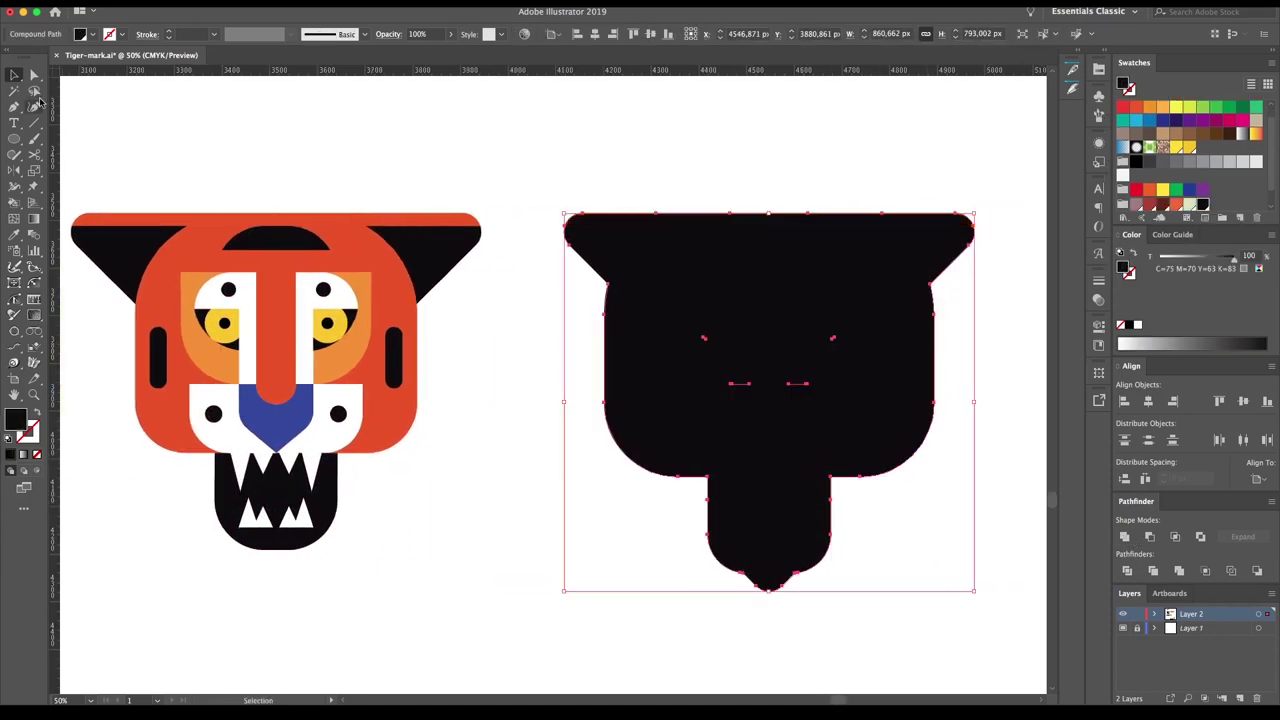
# - Expand the tiger silhouette with a 50 px offset path
pyautogui.hotkey('ctrl', 'h')
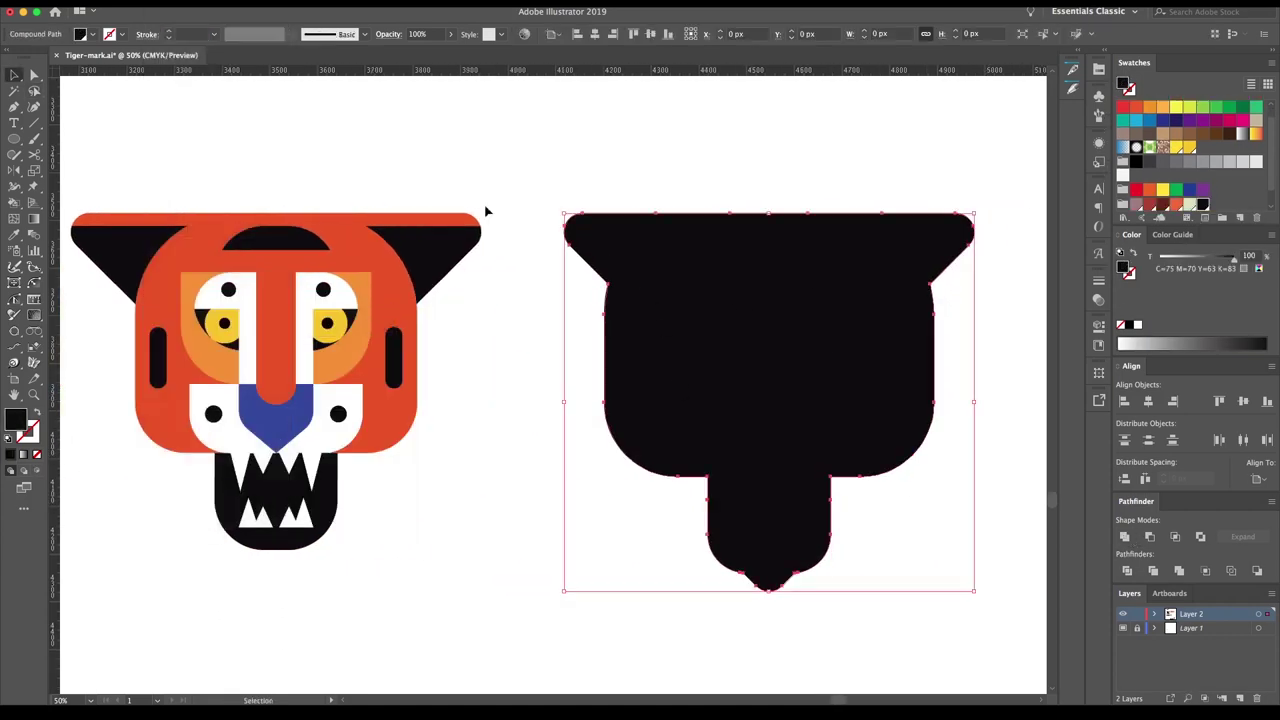
pyautogui.click(484, 403)
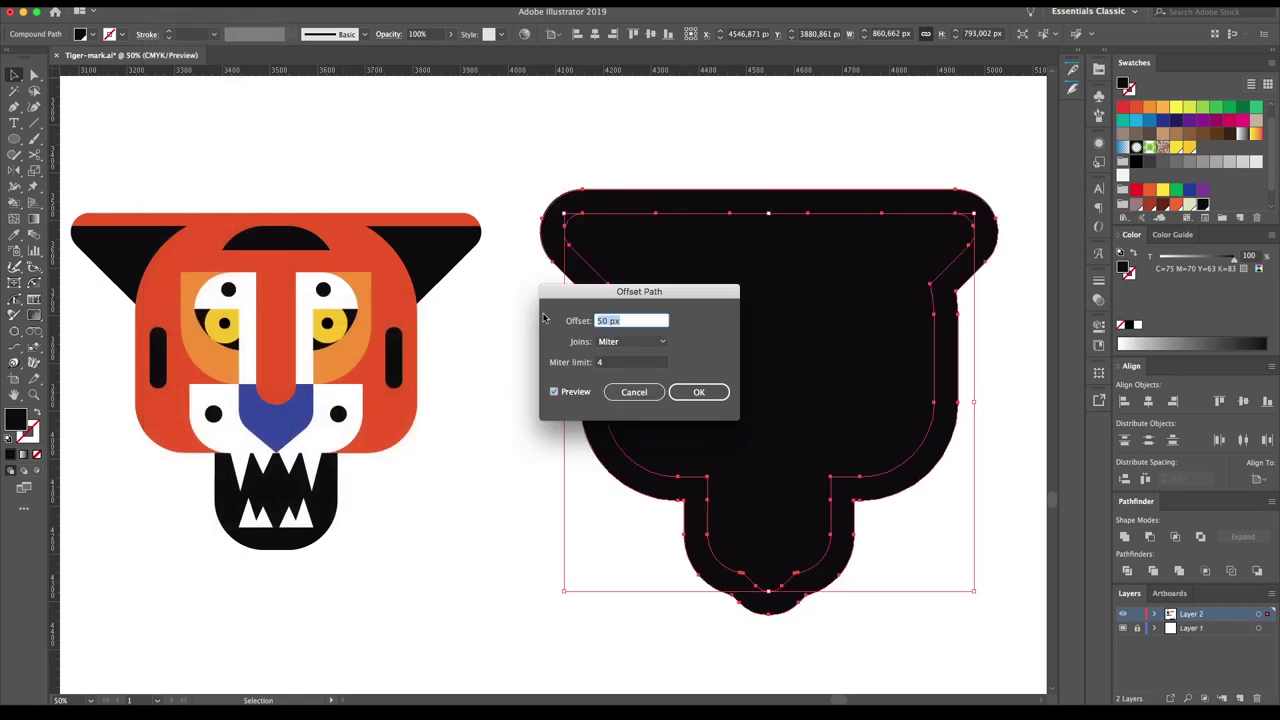
pyautogui.press('Return')
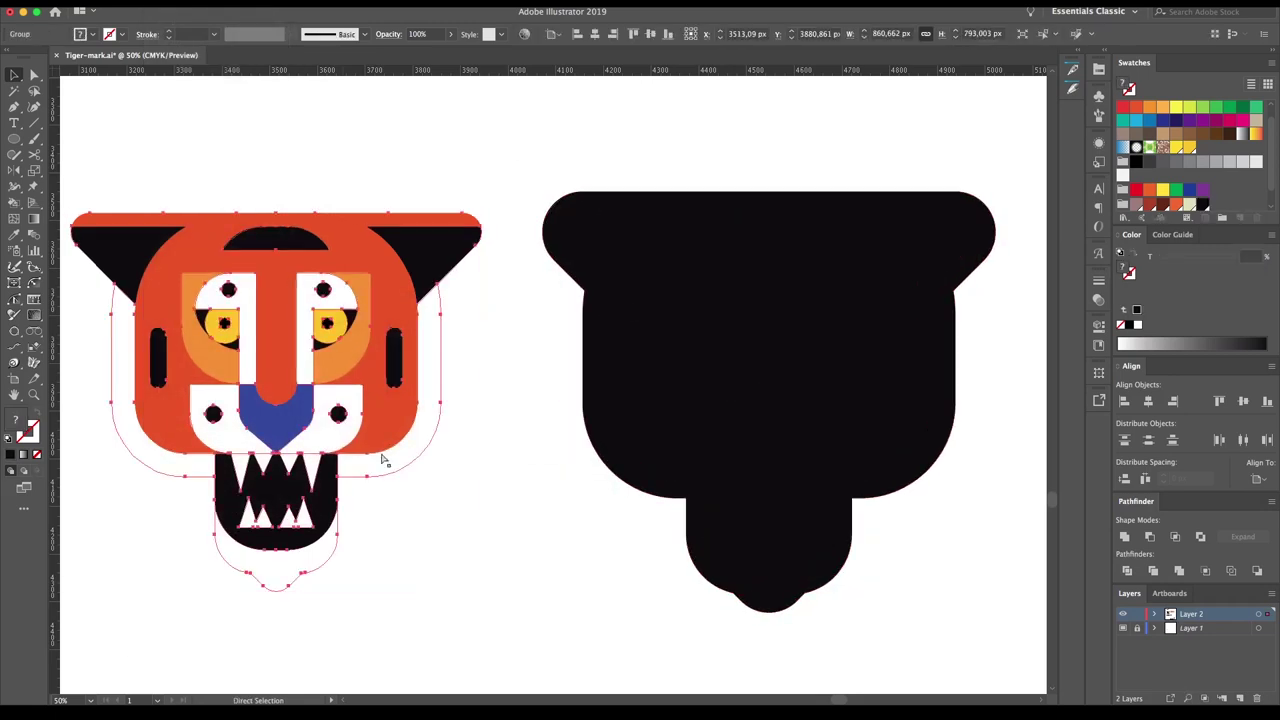
# - Place a tiger copy on the silhouette and make the outer badge shape navy
pyautogui.keyDown('alt'); pyautogui.moveTo(226, 510); pyautogui.dragTo(720, 510); pyautogui.keyUp('alt')
pyautogui.click(748, 152)
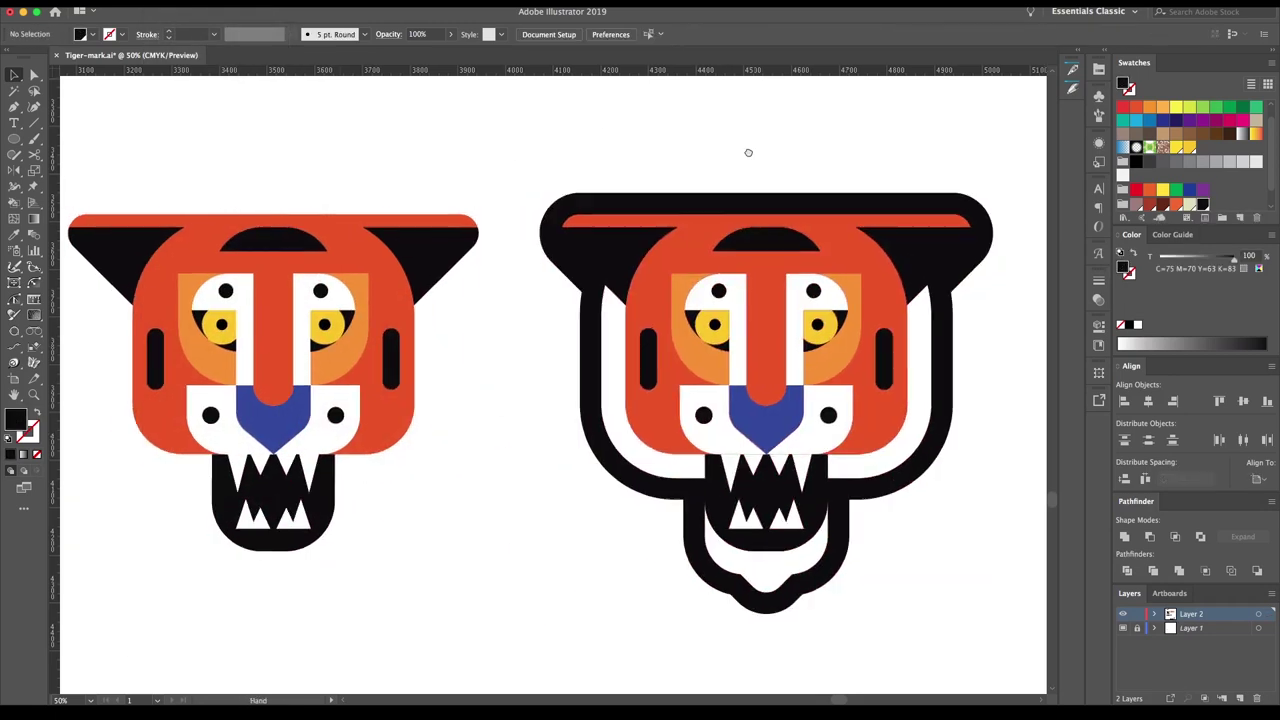
pyautogui.click(862, 357)
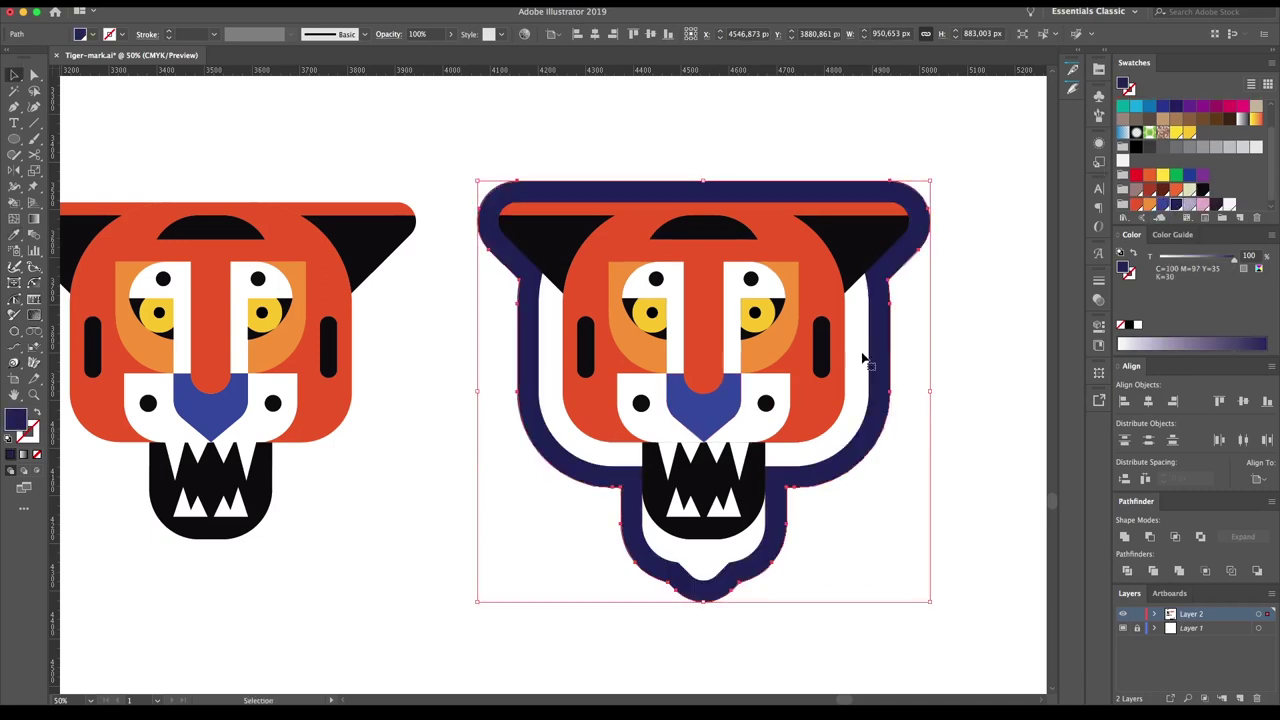
# - Select the pieces of the left tiger's white band
pyautogui.click(932, 437)
pyautogui.click(449, 374)
pyautogui.rightClick(222, 366)
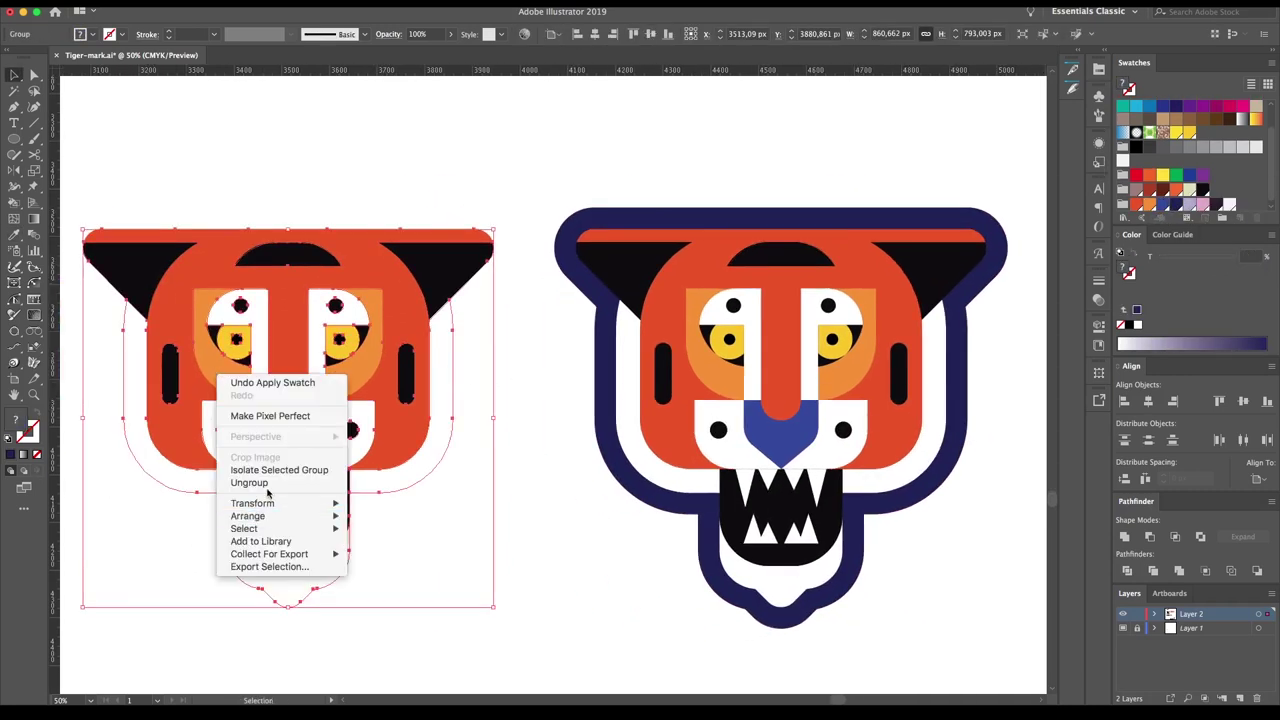
# - Tint the white bands of both the left and the ungrouped right tiger light grey
pyautogui.keyDown('shift'); pyautogui.click(313, 577); pyautogui.keyUp('shift')
pyautogui.keyDown('shift'); pyautogui.click(257, 462); pyautogui.keyUp('shift')
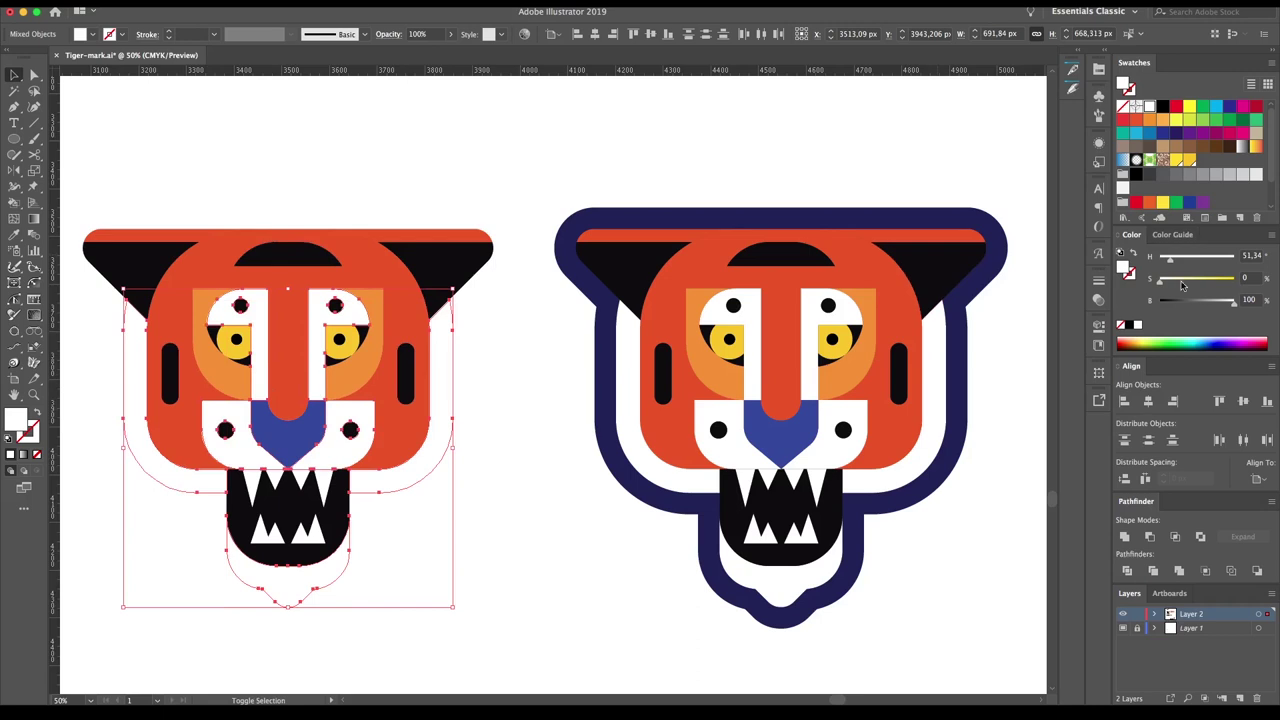
pyautogui.moveTo(1222, 307); pyautogui.dragTo(1230, 305)
pyautogui.click(530, 410)
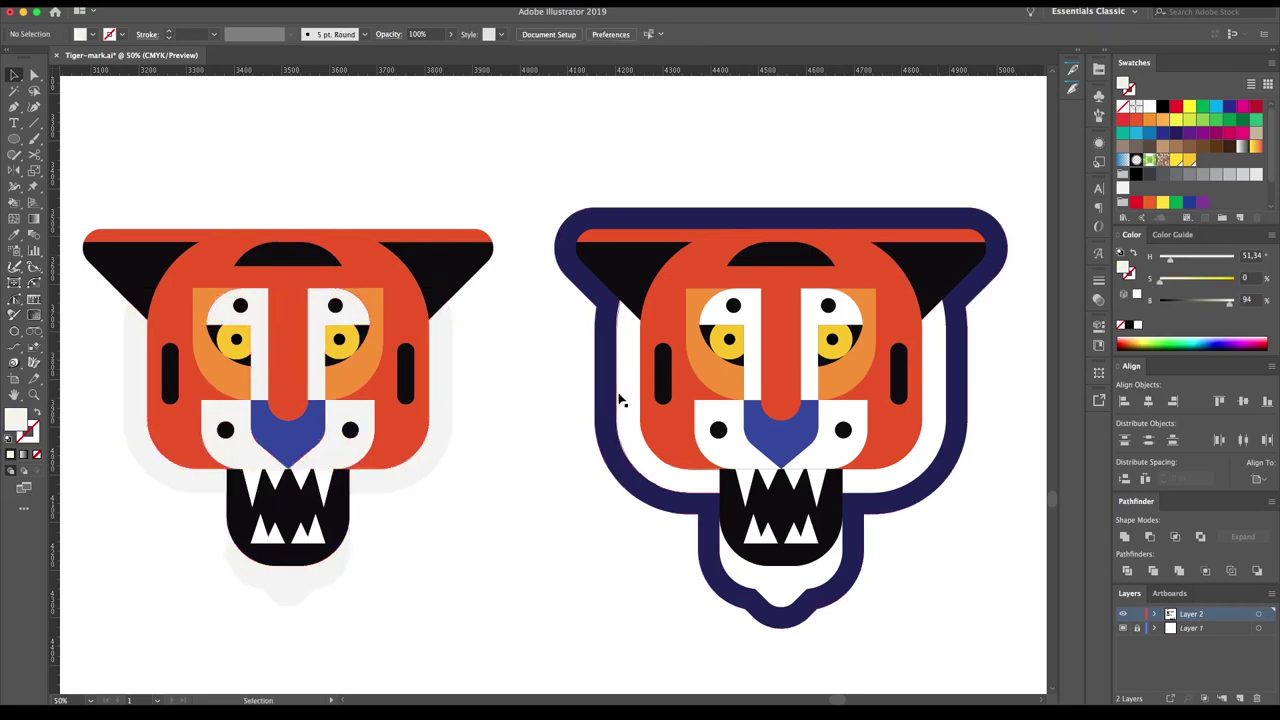
pyautogui.click(598, 405)
pyautogui.rightClick(697, 380)
pyautogui.click(726, 486)
pyautogui.click(728, 451)
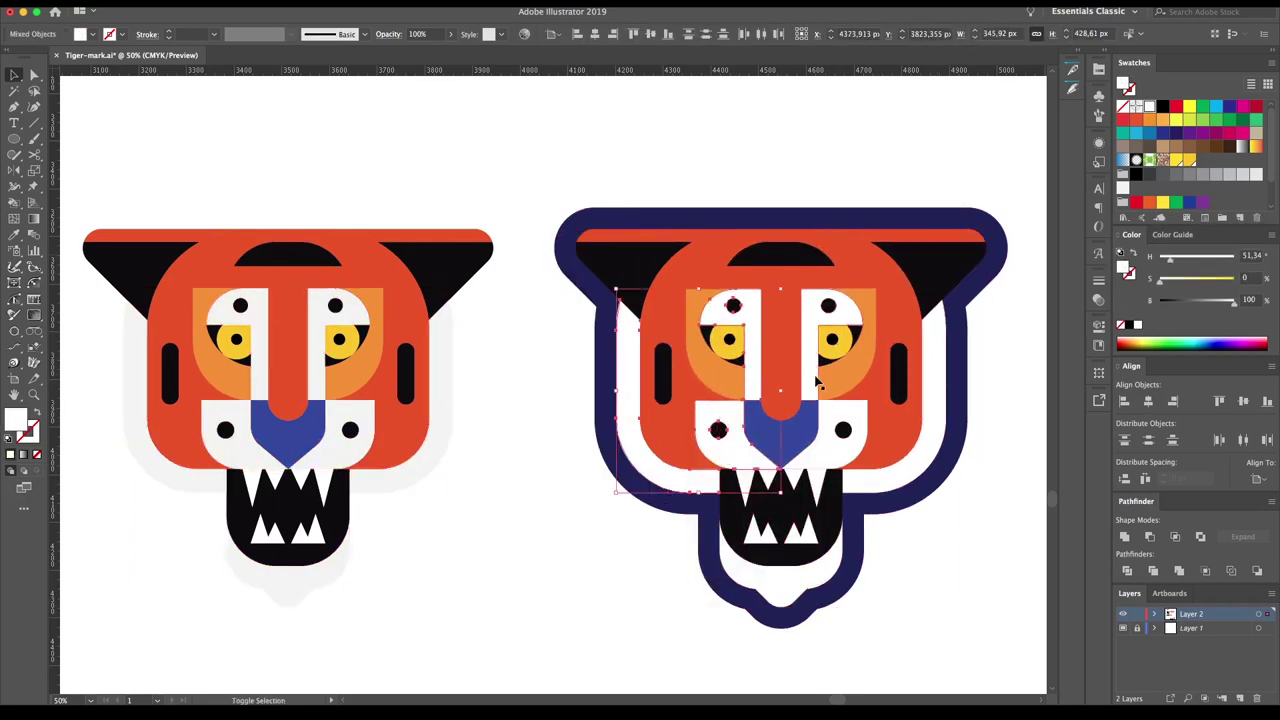
pyautogui.press('i')
# - Delete the navy outer shape
pyautogui.click(380, 482)
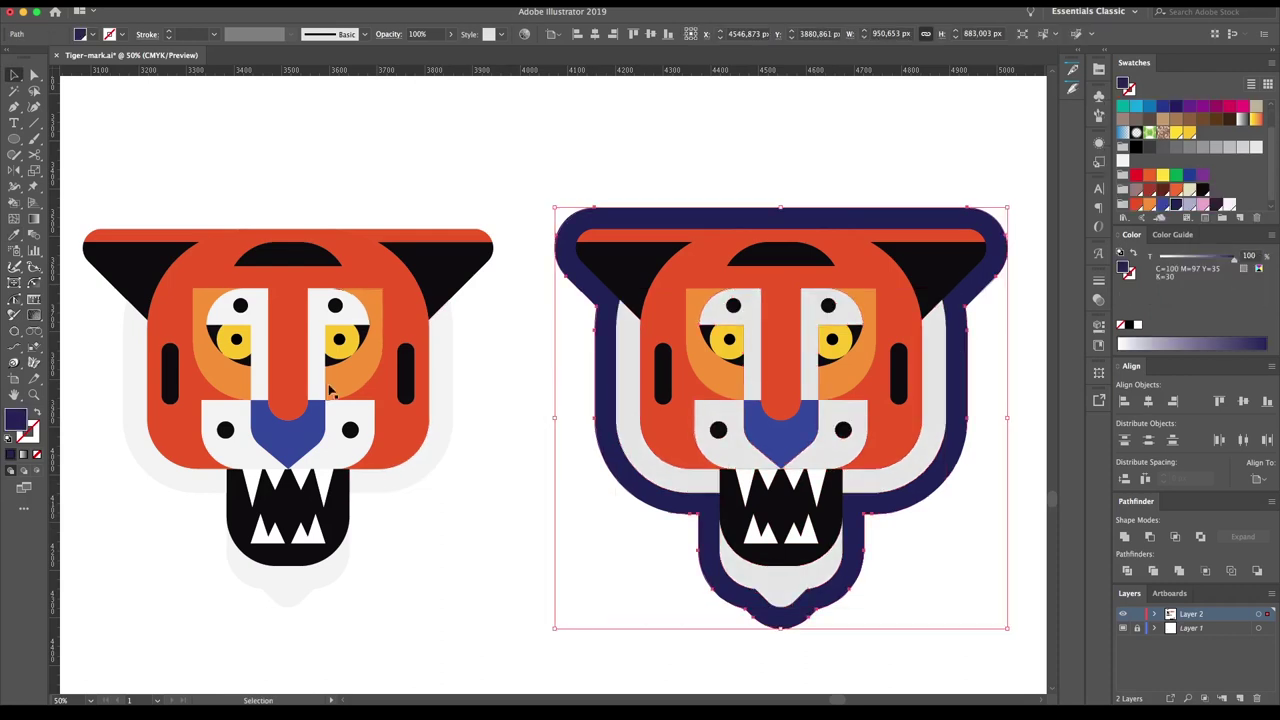
pyautogui.press('Delete')
pyautogui.scroll(-3, 320, 457)
# - Draw a large red-orange square beside the tigers and copy a tiger onto it
pyautogui.click(14, 138)
pyautogui.click(80, 134)
pyautogui.moveTo(531, 365); pyautogui.dragTo(822, 558)
pyautogui.press('v')
pyautogui.moveTo(391, 450); pyautogui.dragTo(653, 460)
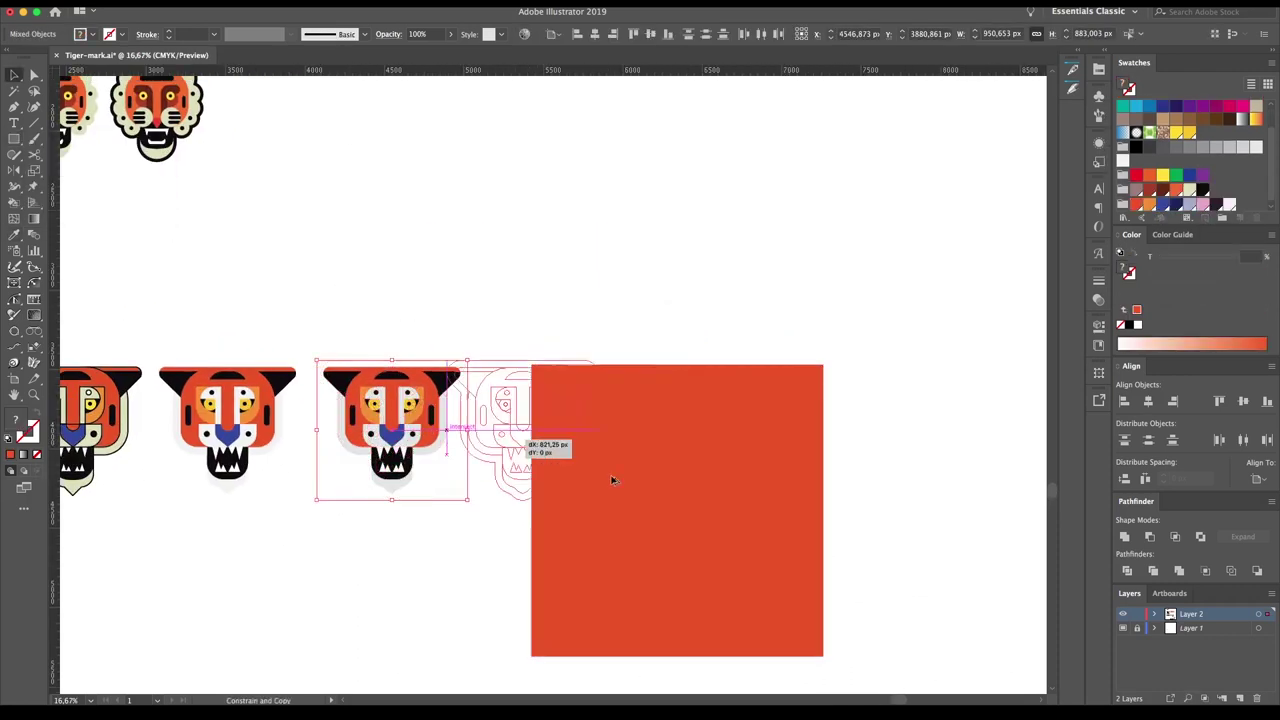
pyautogui.keyDown('shift'); pyautogui.click(700, 600); pyautogui.keyUp('shift')
# - Align the tiger to the centre of the red-orange square
pyautogui.click(599, 37)
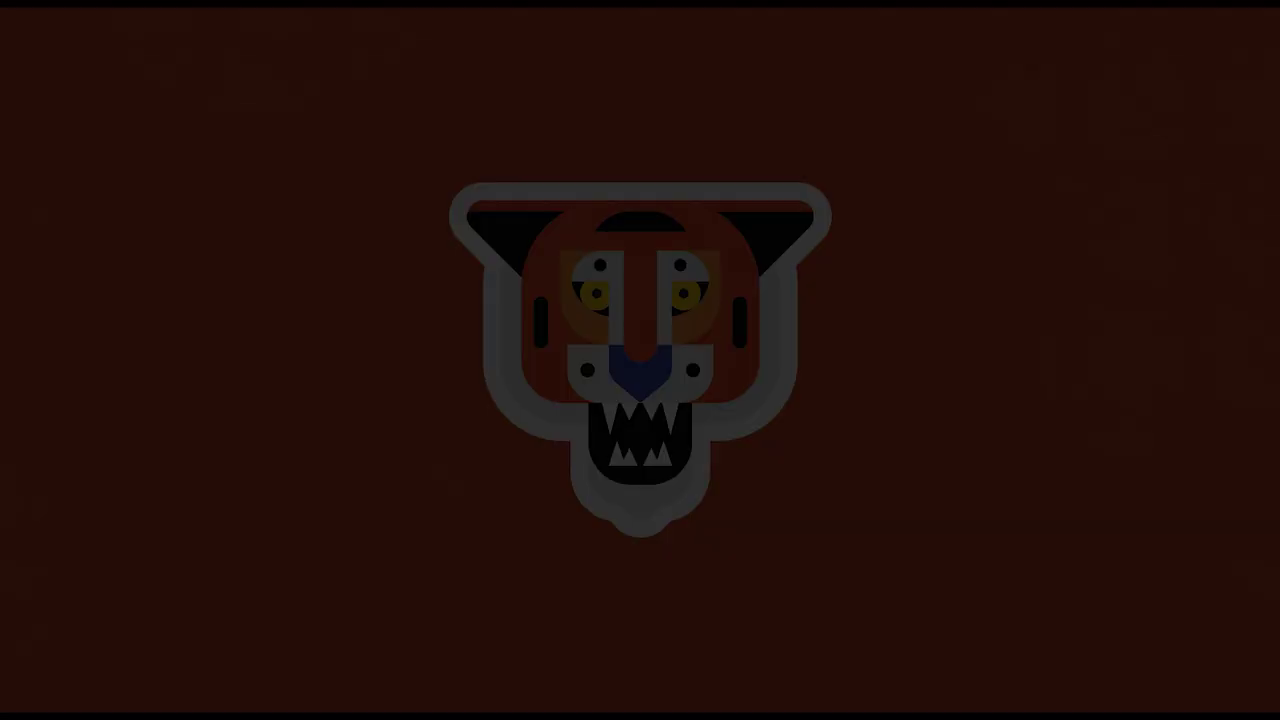